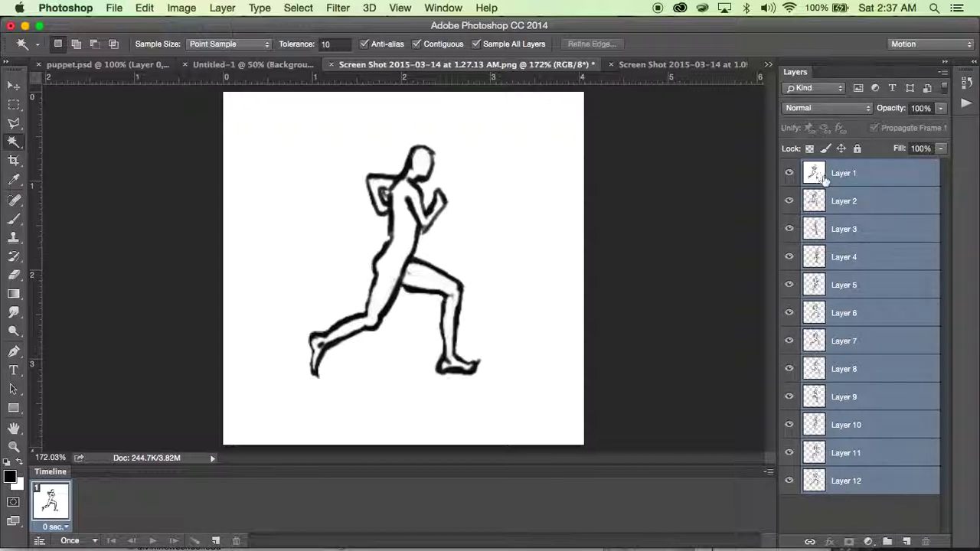
# Try the Multiply blend mode on all twelve layers with layers 3 to 12 hidden, and undo the changes.
pyautogui.click(821, 108)
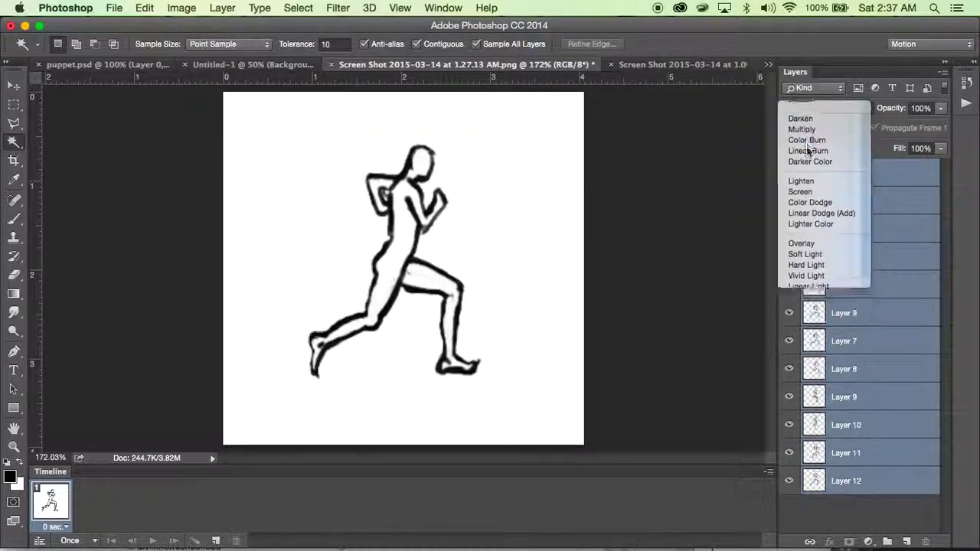
pyautogui.click(801, 129)
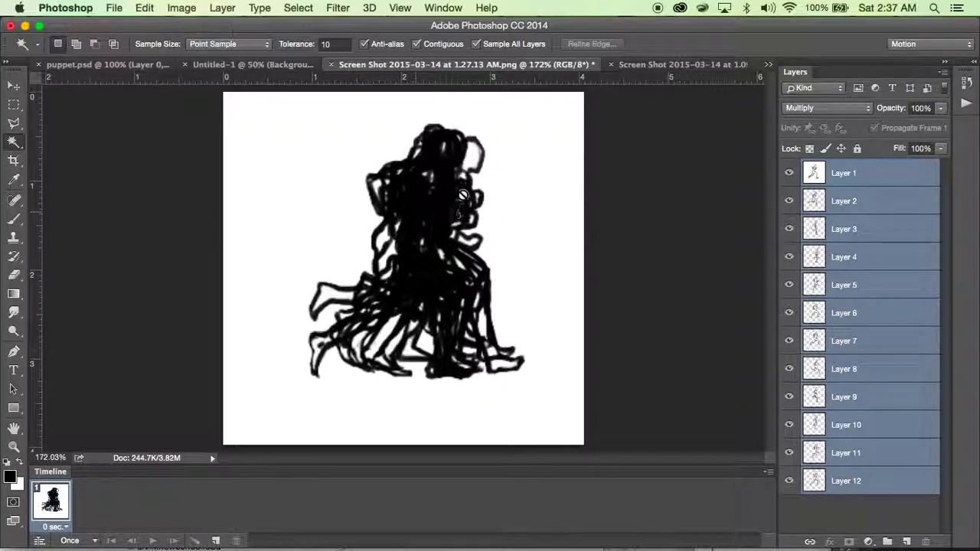
pyautogui.moveTo(789, 229); pyautogui.dragTo(793, 476)
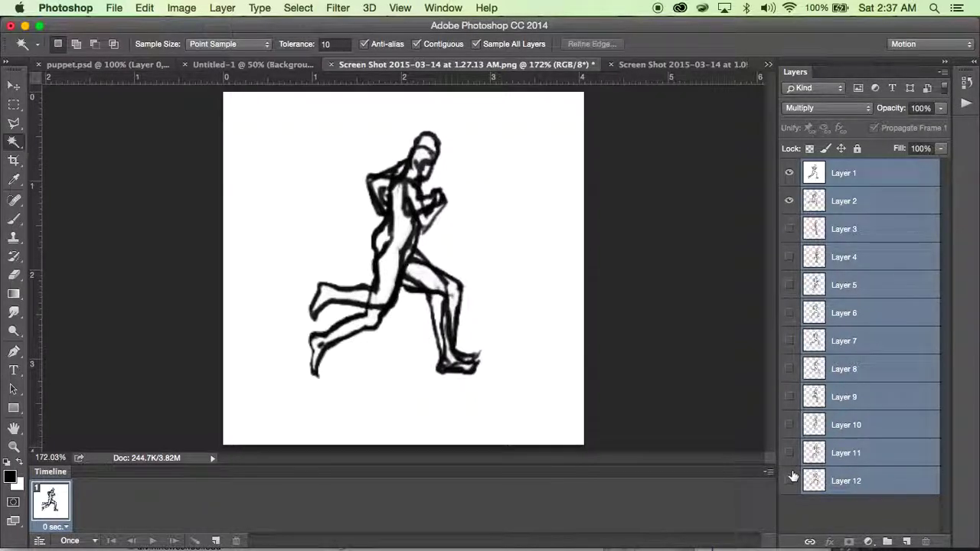
pyautogui.press('super+z')
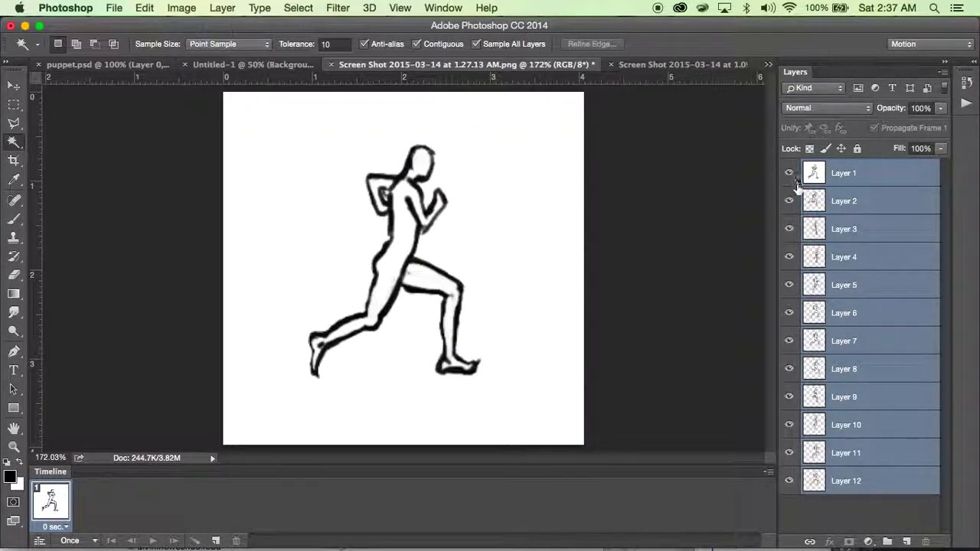
# Delete the white background around the runner on Layer 1 and clear the selection.
pyautogui.click(842, 176)
pyautogui.click(272, 182)
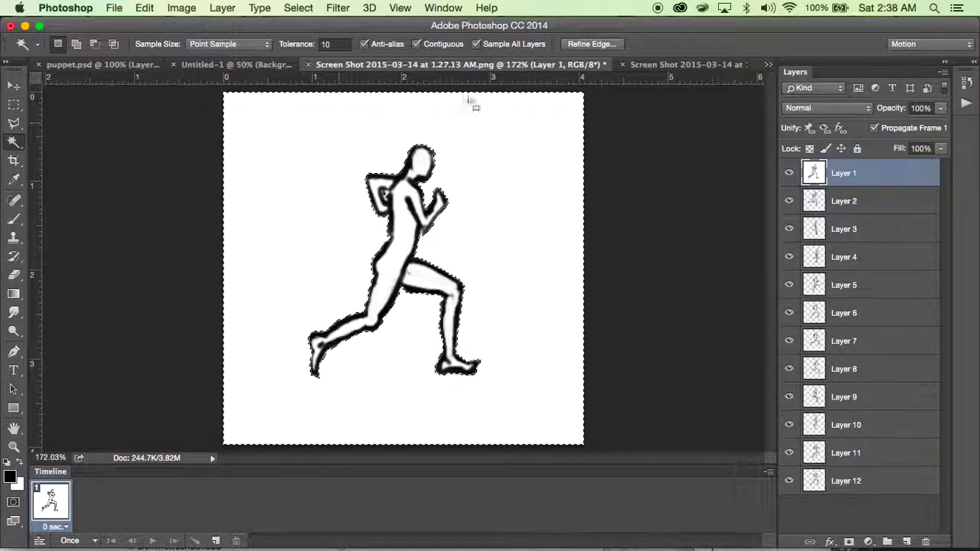
pyautogui.press('Delete')
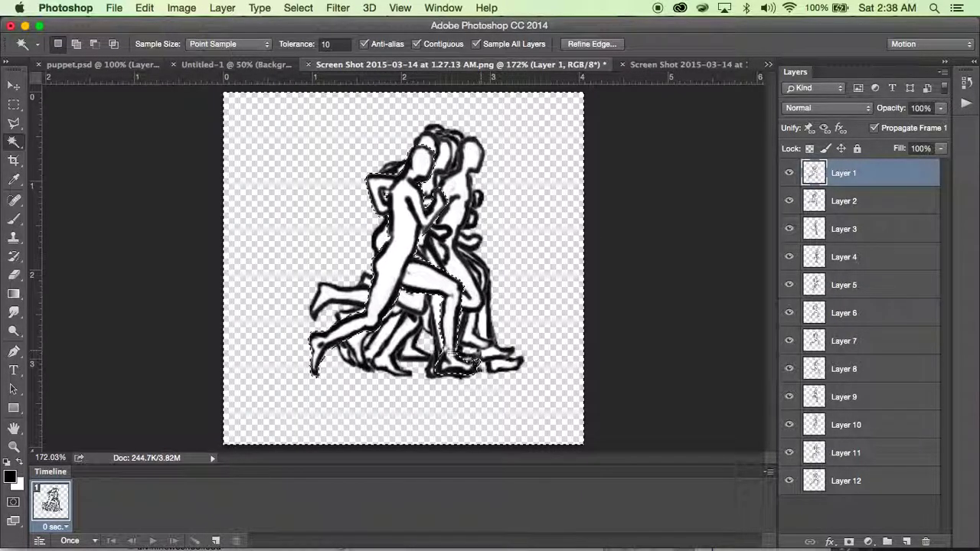
pyautogui.press('super+d')
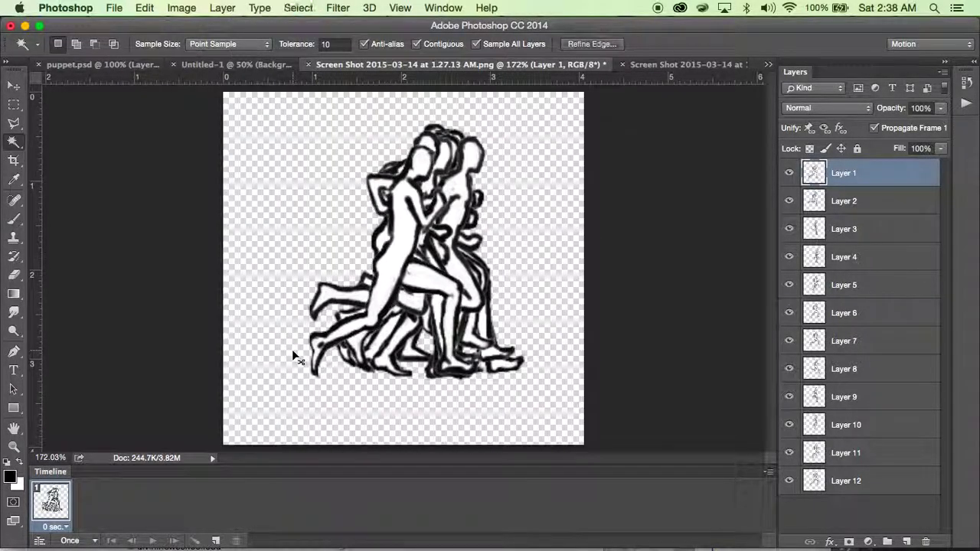
# Hide layers 1 to 11 so that only Layer 12 is visible.
pyautogui.moveTo(789, 200); pyautogui.dragTo(794, 477)
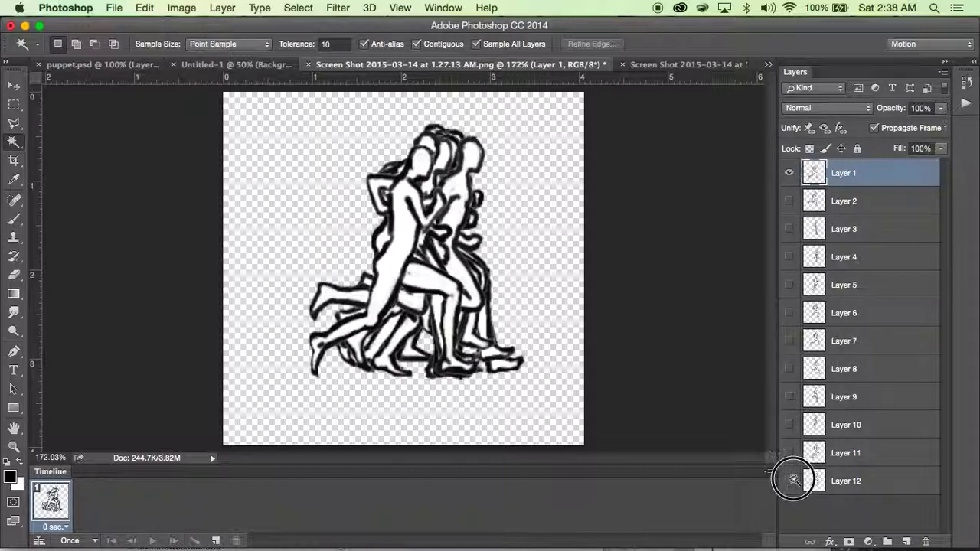
pyautogui.click(788, 178)
pyautogui.click(789, 480)
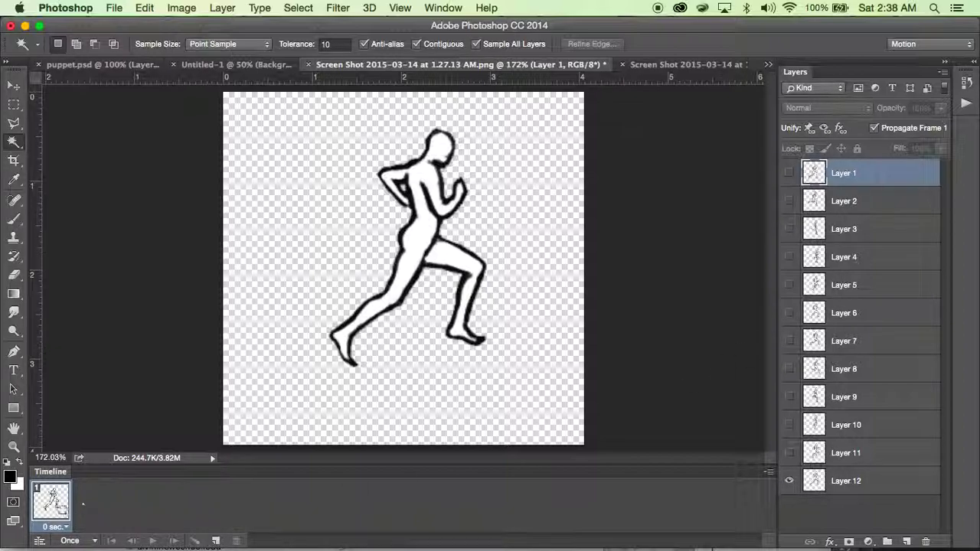
# Make animation frames from the layers and play the animation.
pyautogui.click(768, 473)
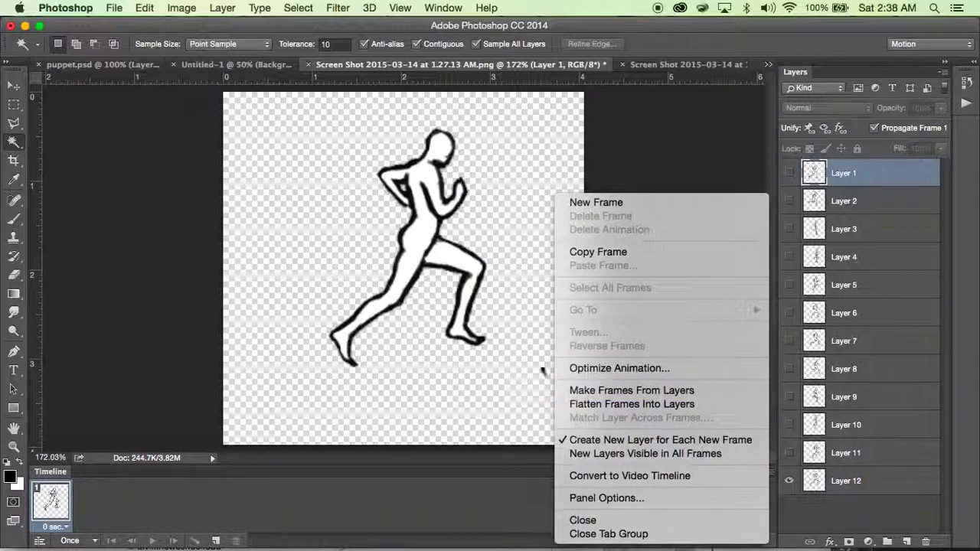
pyautogui.click(603, 389)
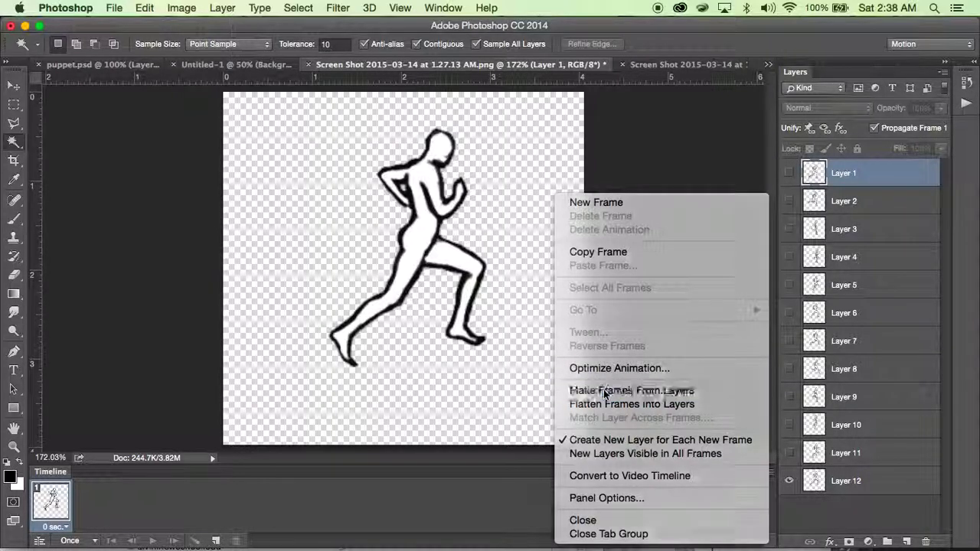
pyautogui.press('space')
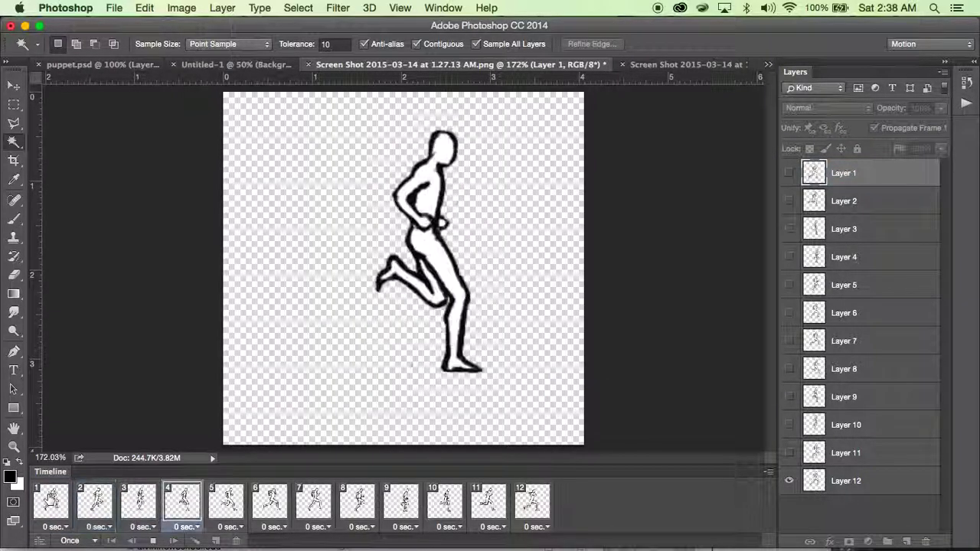
pyautogui.press('space')
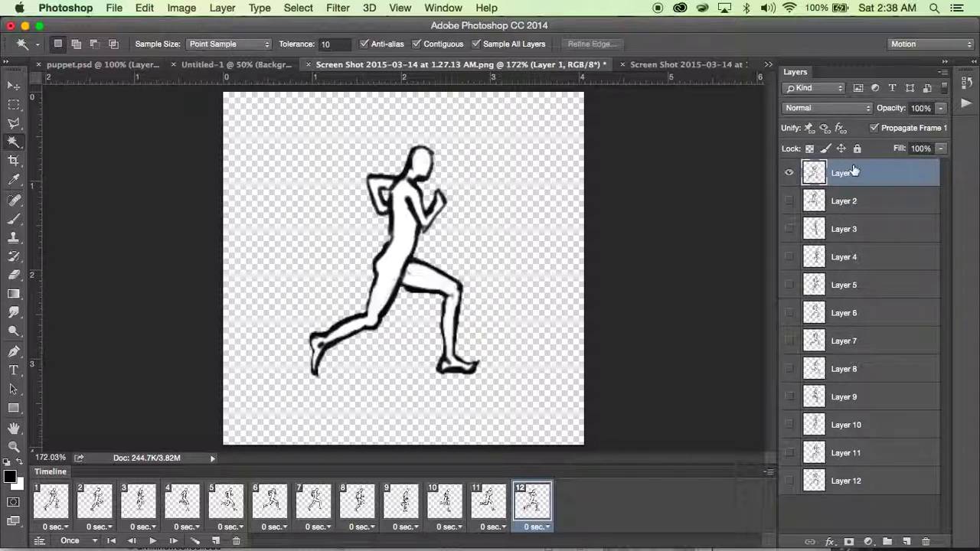
pyautogui.press('space')
# Select all layers from Layer 1 to Layer 12 and reverse their stacking order.
pyautogui.keyDown('shift'); pyautogui.click(857, 482); pyautogui.keyUp('shift')
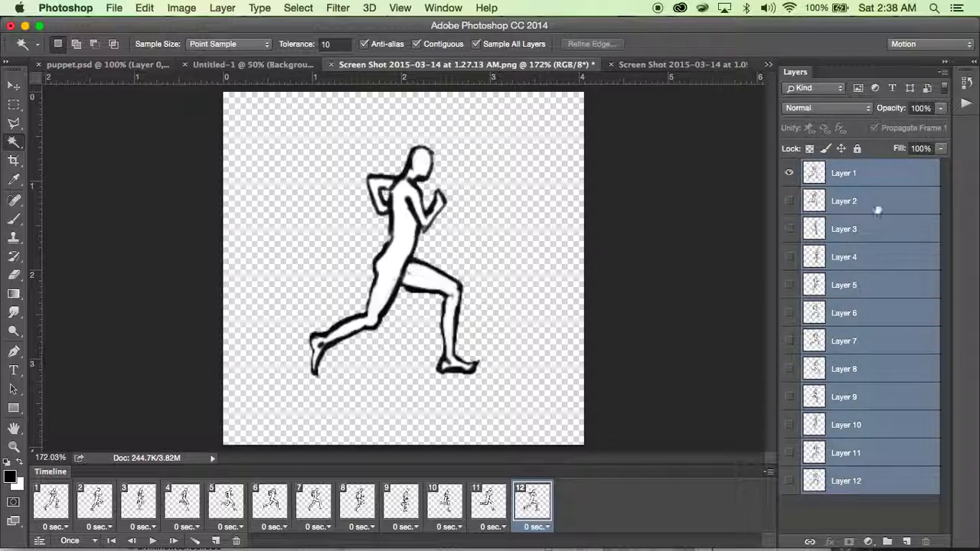
pyautogui.click(851, 173)
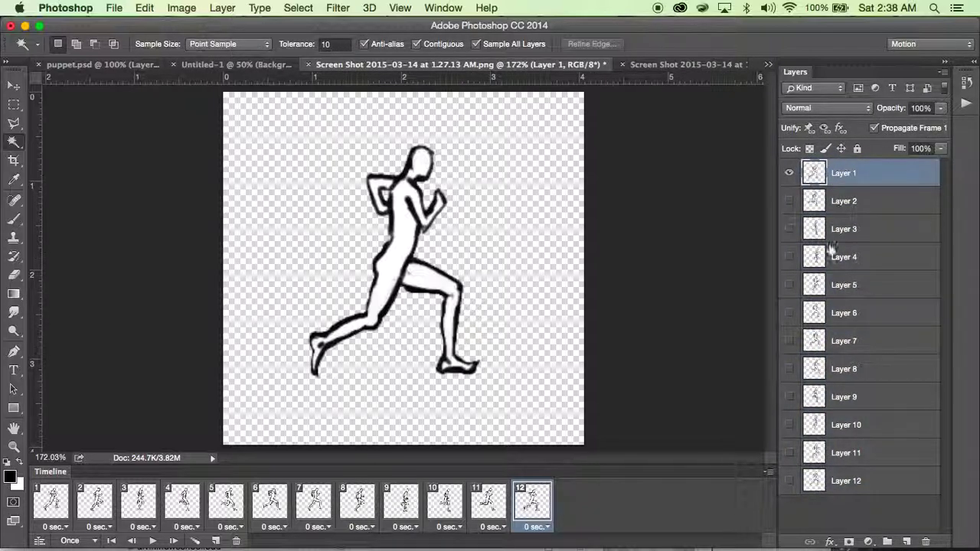
pyautogui.keyDown('shift'); pyautogui.click(851, 484); pyautogui.keyUp('shift')
pyautogui.click(222, 8)
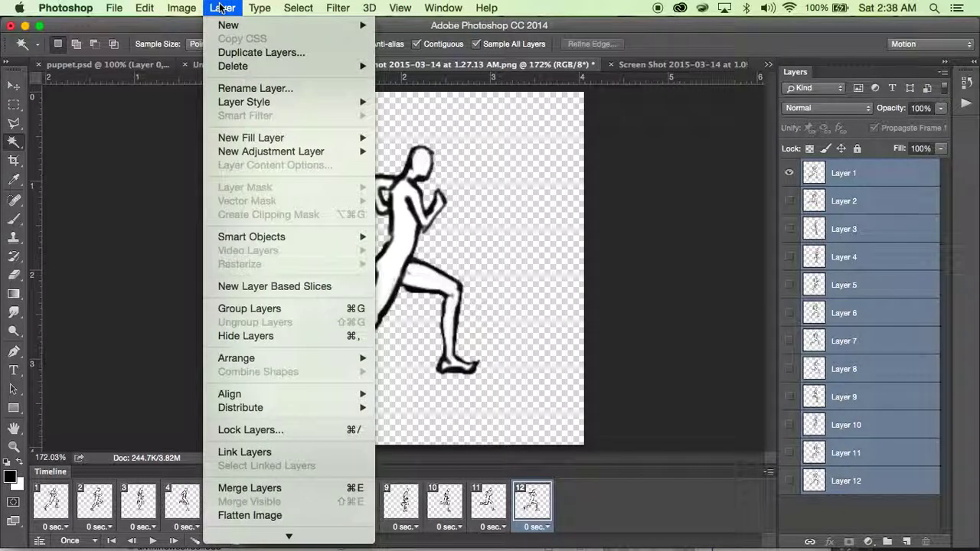
pyautogui.click(241, 336)
pyautogui.moveTo(237, 357)
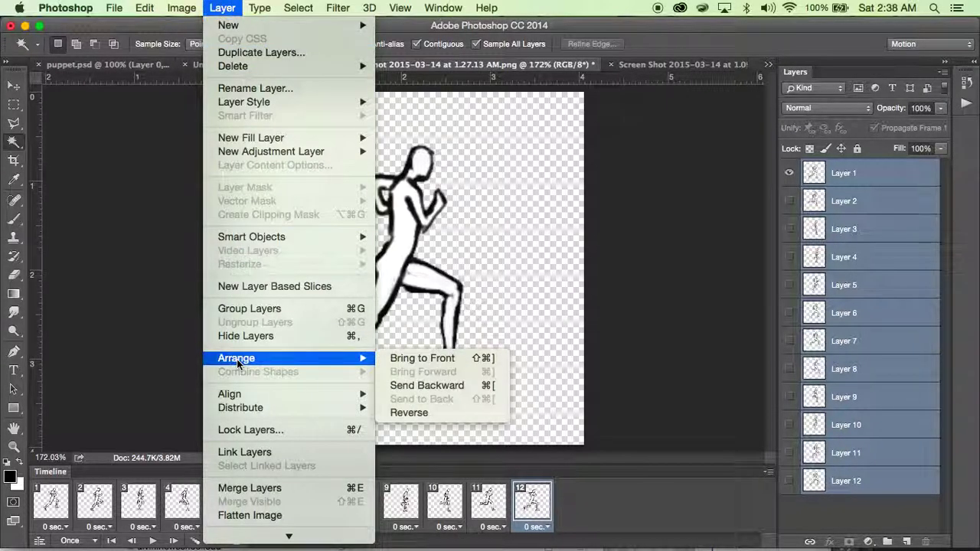
pyautogui.click(435, 414)
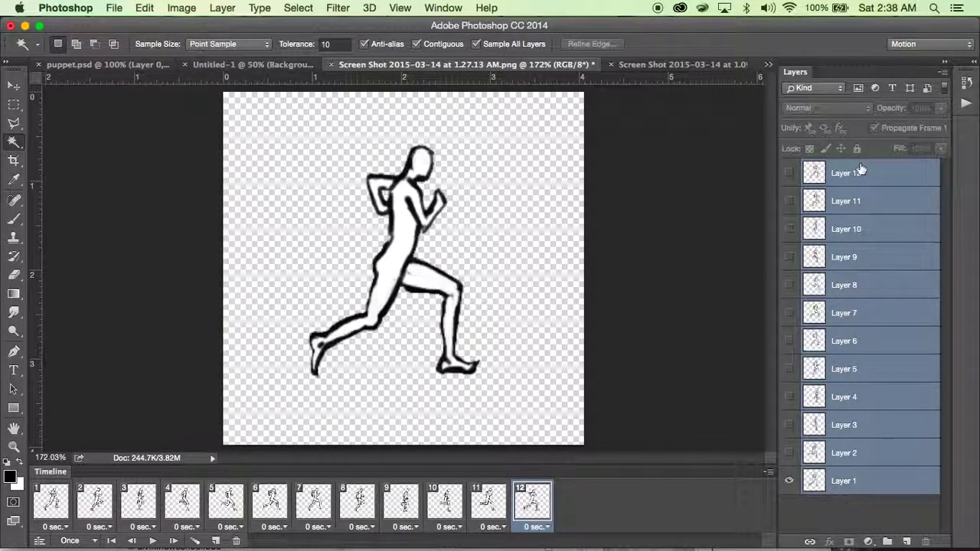
# Delete the existing twelve-frame animation and make new frames from the reordered layers.
pyautogui.press('space')
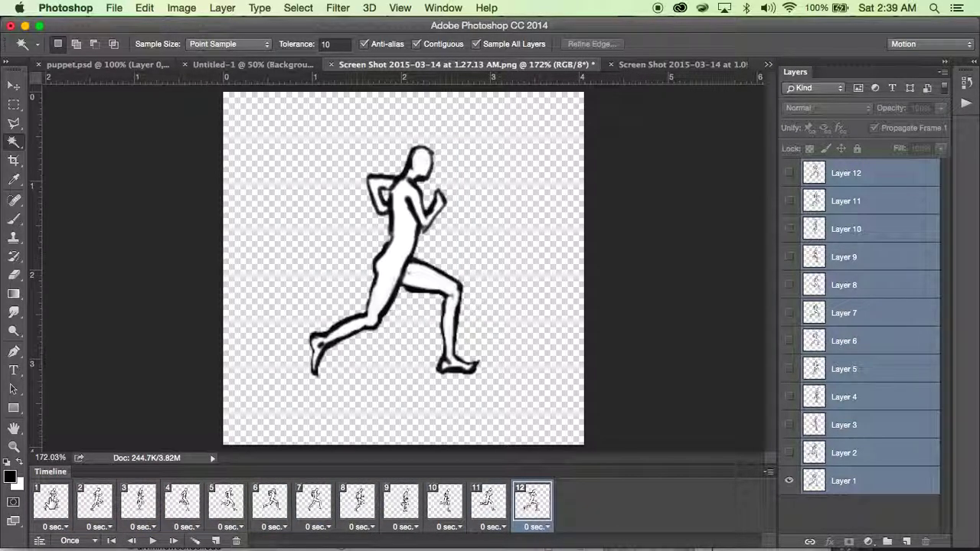
pyautogui.click(531, 502)
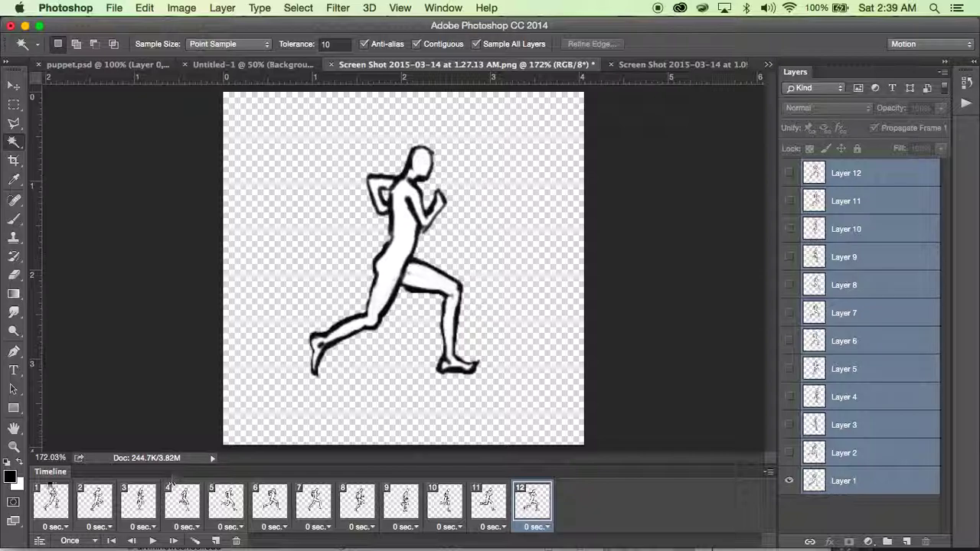
pyautogui.keyDown('shift'); pyautogui.click(532, 503); pyautogui.keyUp('shift')
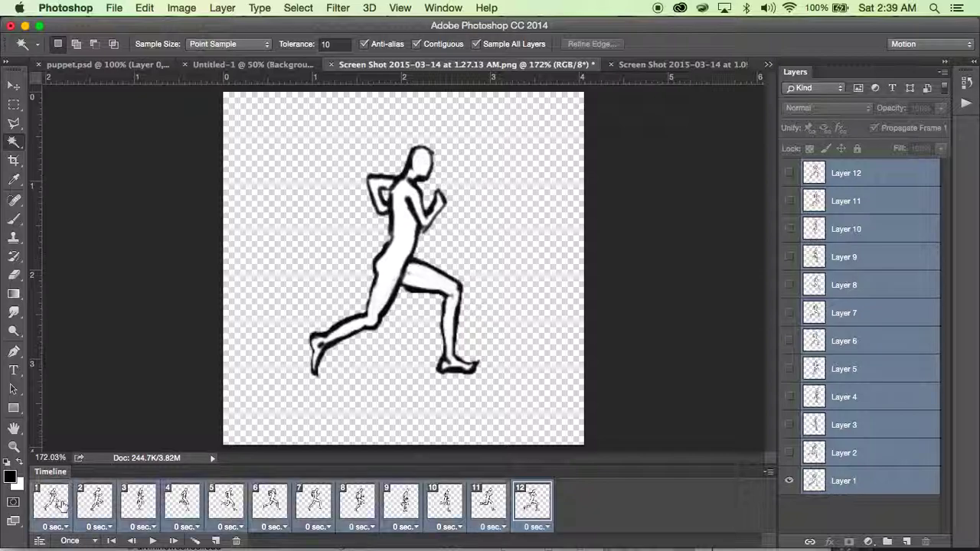
pyautogui.click(767, 473)
pyautogui.click(636, 231)
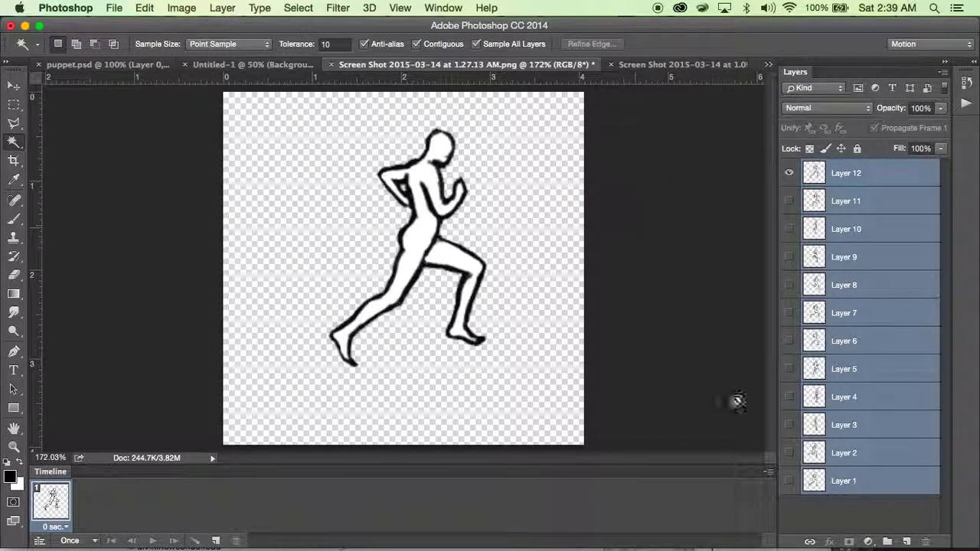
pyautogui.click(768, 472)
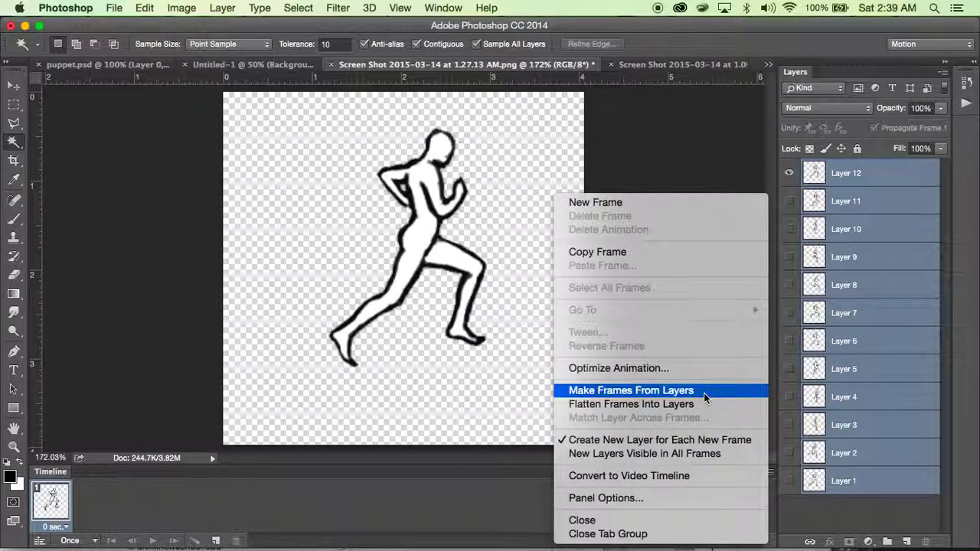
pyautogui.click(704, 392)
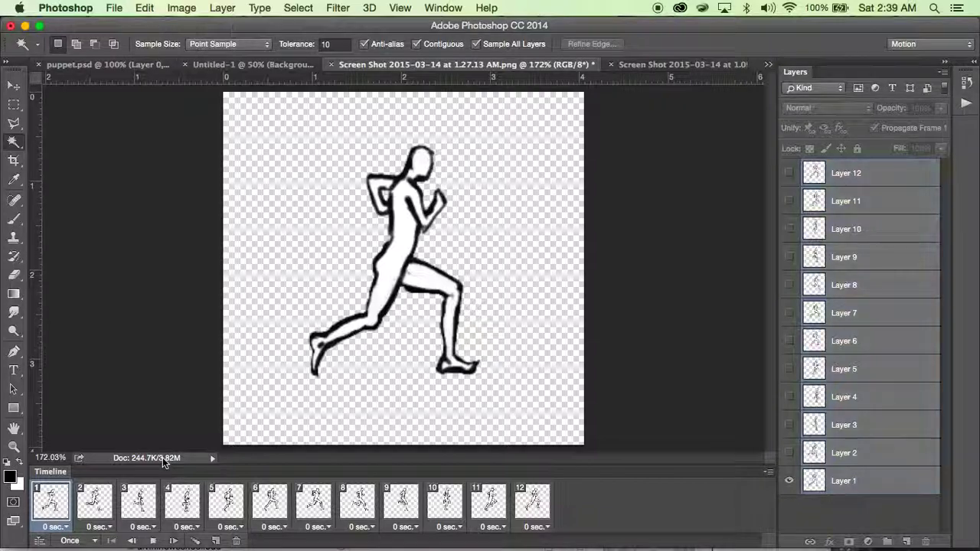
# Set the animation's looping option to Forever and preview the run cycle.
pyautogui.press('space')
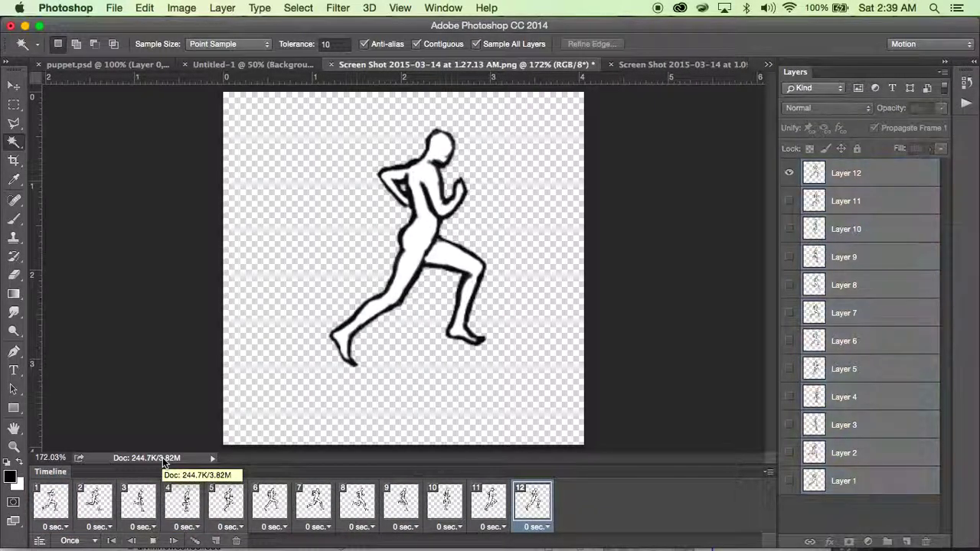
pyautogui.click(71, 541)
pyautogui.click(476, 351)
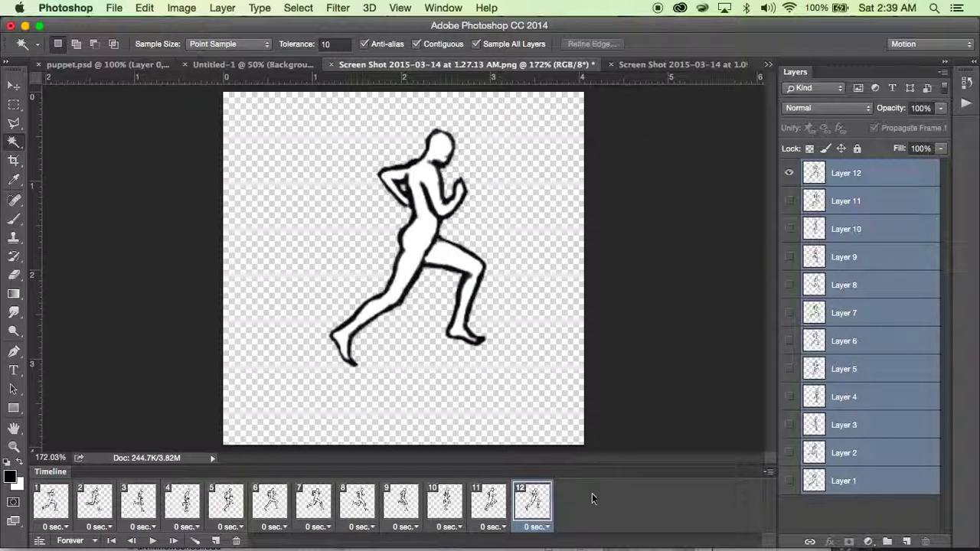
pyautogui.press('space')
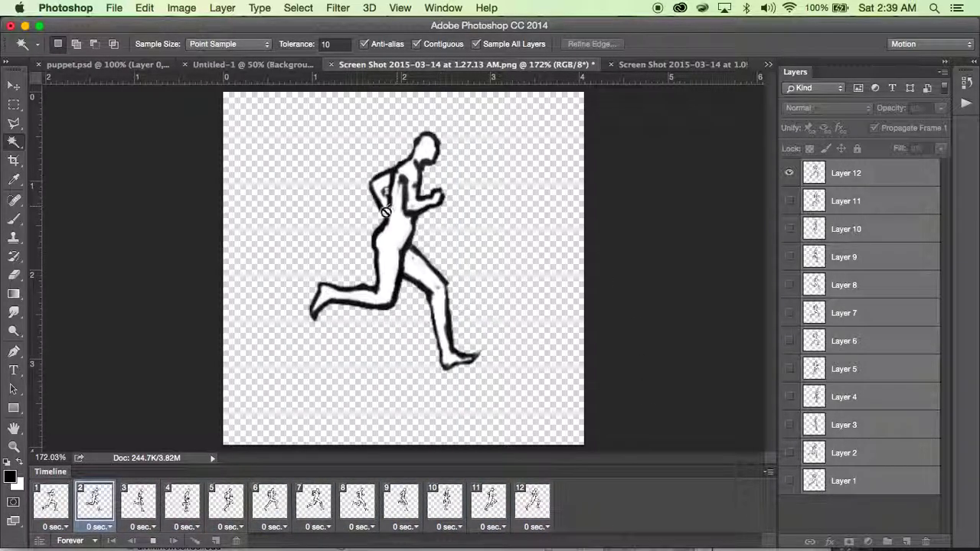
pyautogui.press('space')
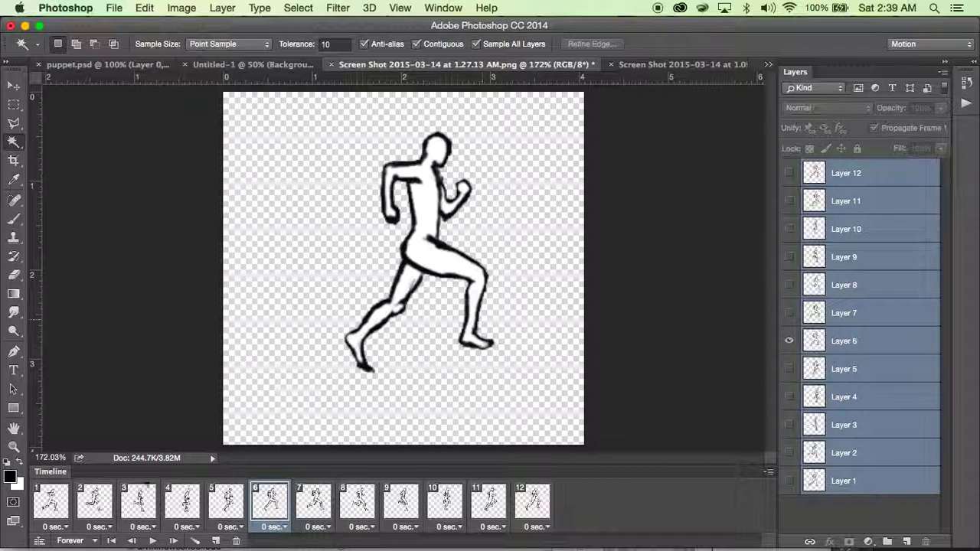
# Resize the image proportionally to a height of 1080 pixels and fit it to the screen.
pyautogui.click(180, 7)
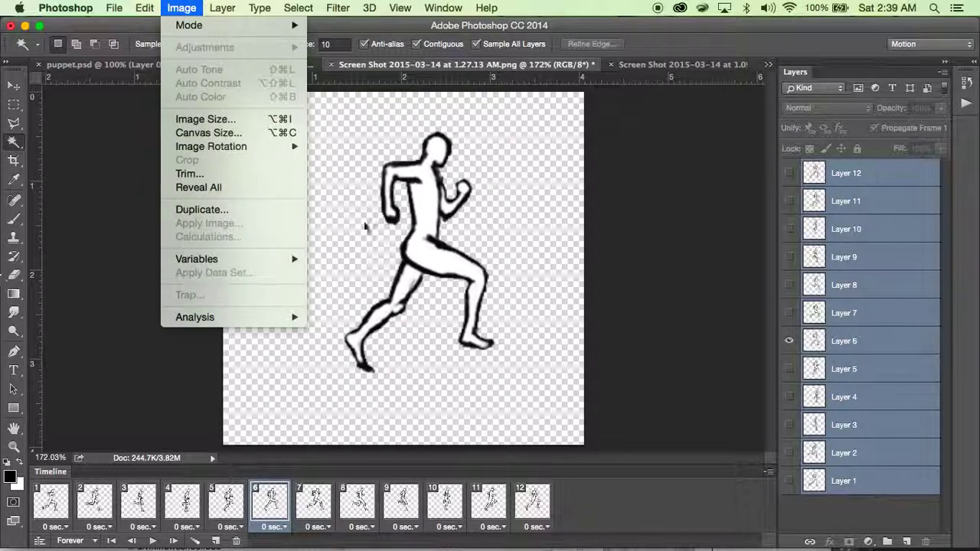
pyautogui.moveTo(157, 6)
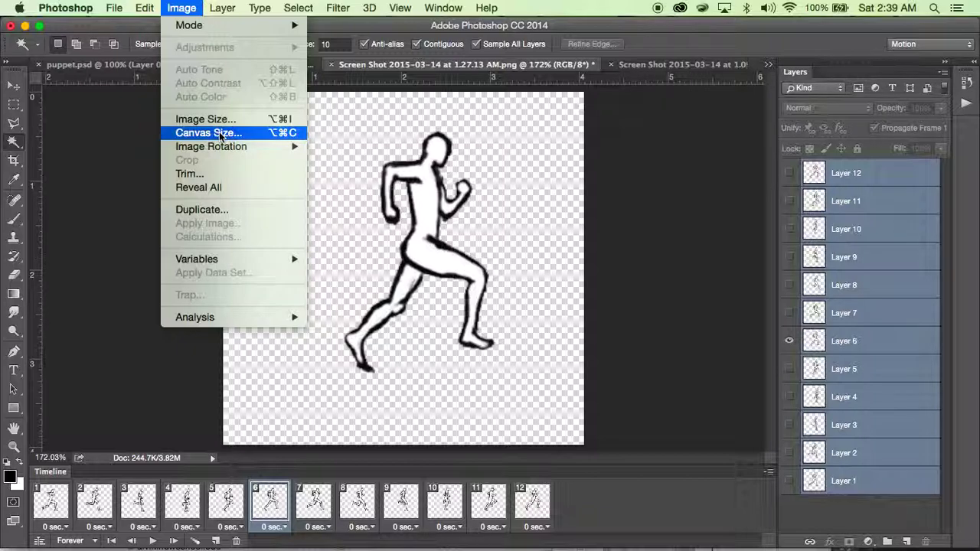
pyautogui.click(218, 119)
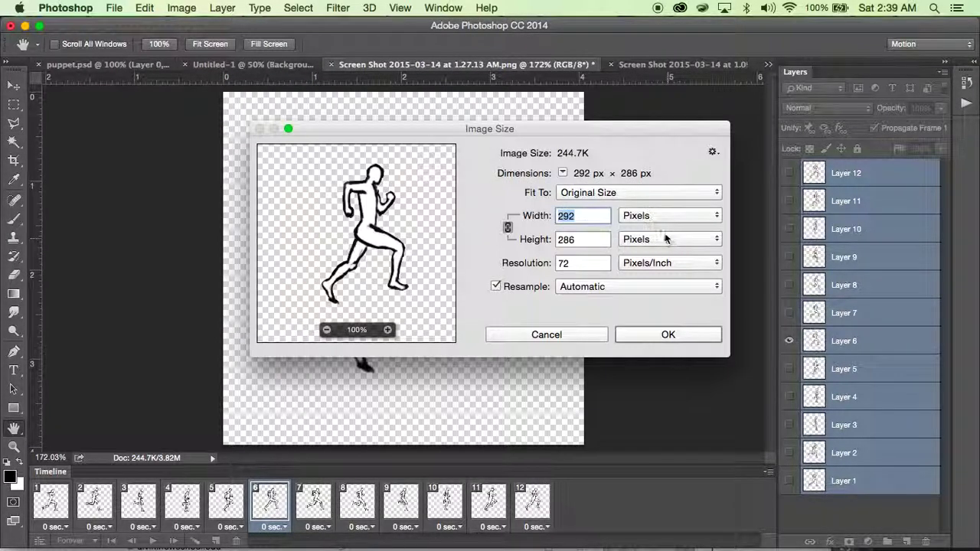
pyautogui.click(586, 237)
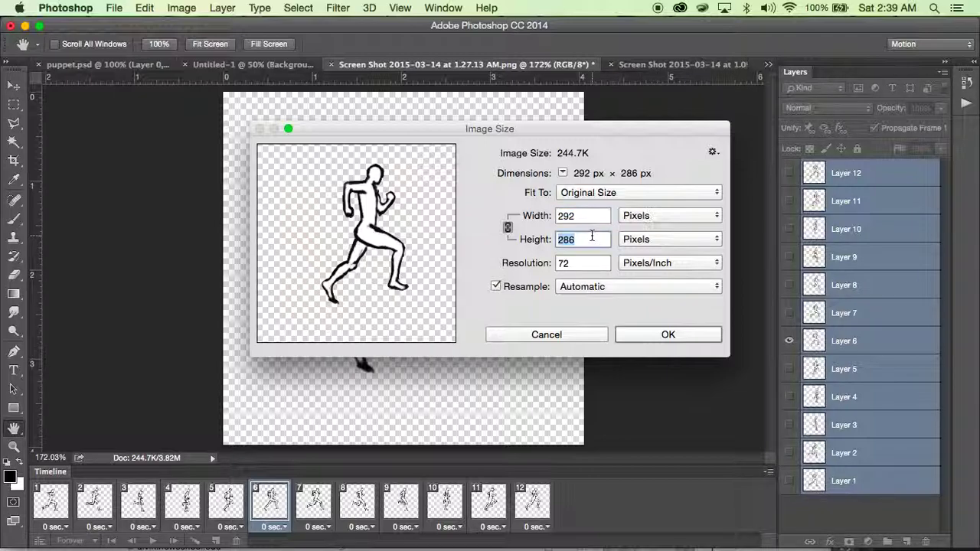
pyautogui.write('18')
pyautogui.press('BackSpace')
pyautogui.write('1080')
pyautogui.press('BackSpace')
pyautogui.press('BackSpace')
pyautogui.press('BackSpace')
pyautogui.press('BackSpace')
pyautogui.press('BackSpace')
pyautogui.write('1080')
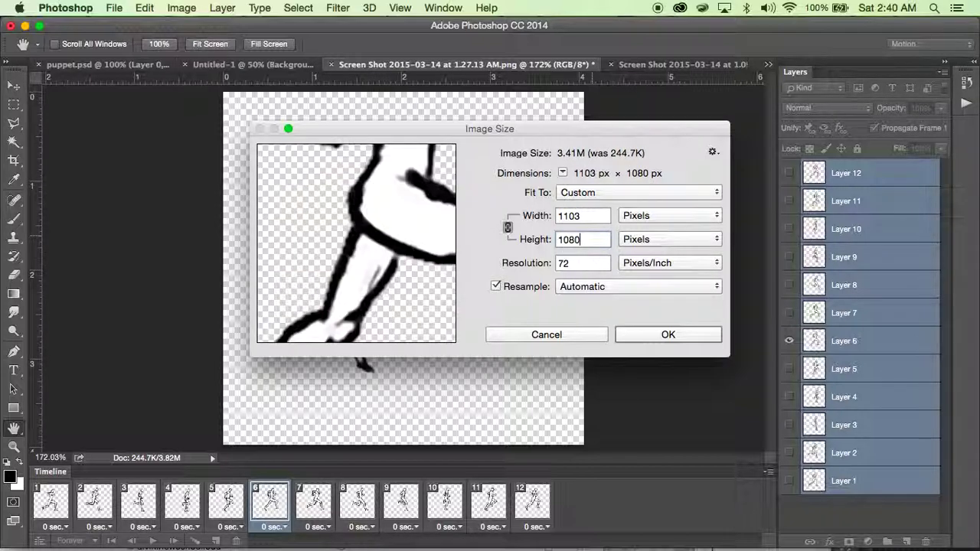
pyautogui.click(688, 340)
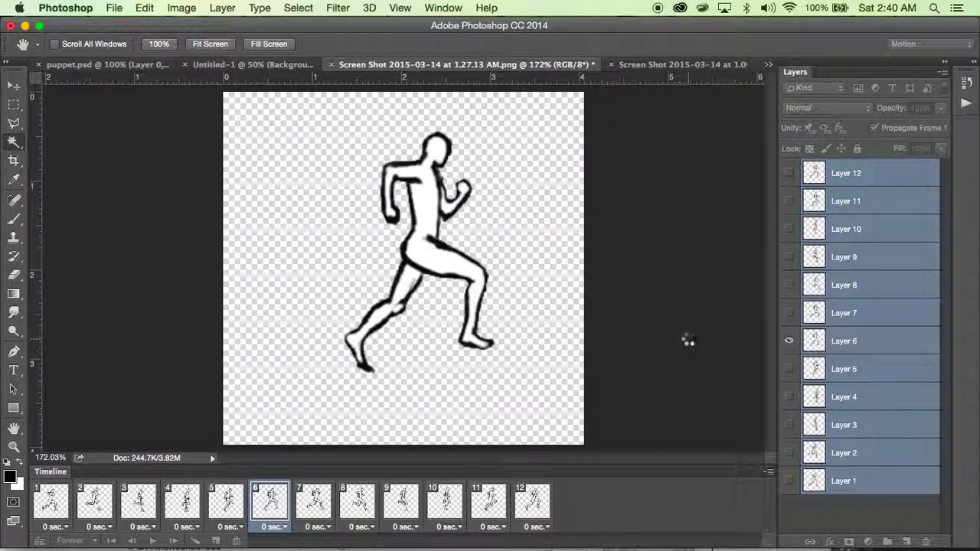
pyautogui.press('super+0')
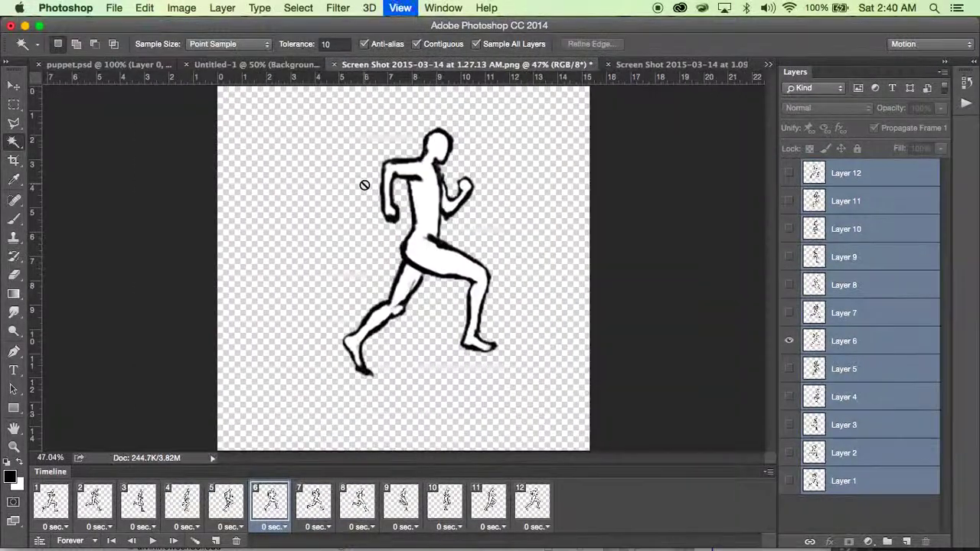
# Try widening the canvas to 2000 pixels, and undo the change and fit the image to the screen.
pyautogui.click(184, 9)
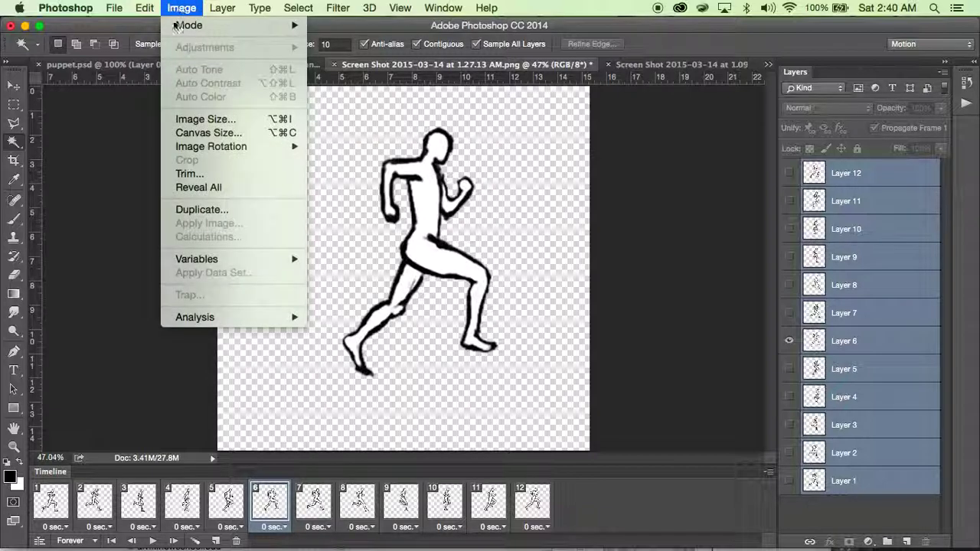
pyautogui.click(235, 131)
pyautogui.click(544, 234)
pyautogui.click(535, 210)
pyautogui.doubleClick(488, 212)
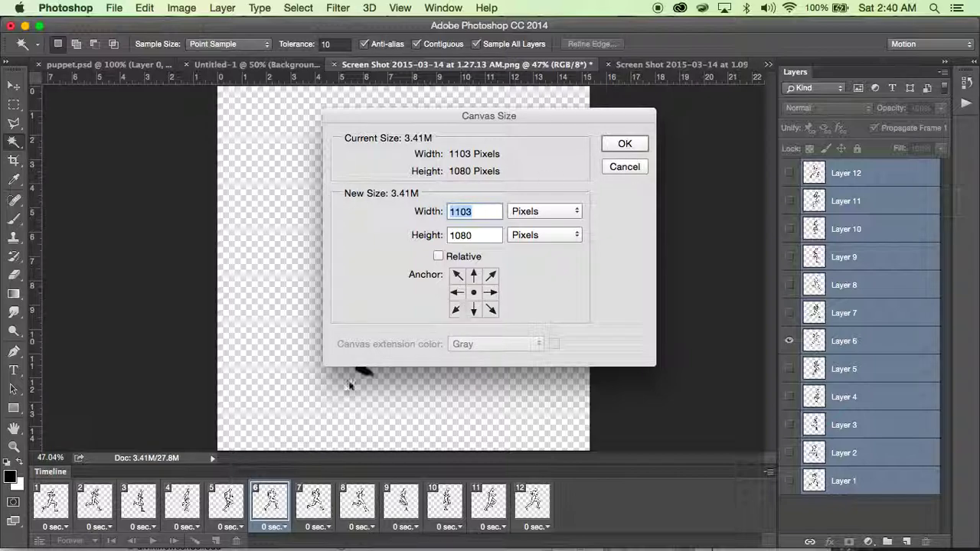
pyautogui.moveTo(526, 121); pyautogui.dragTo(855, 153)
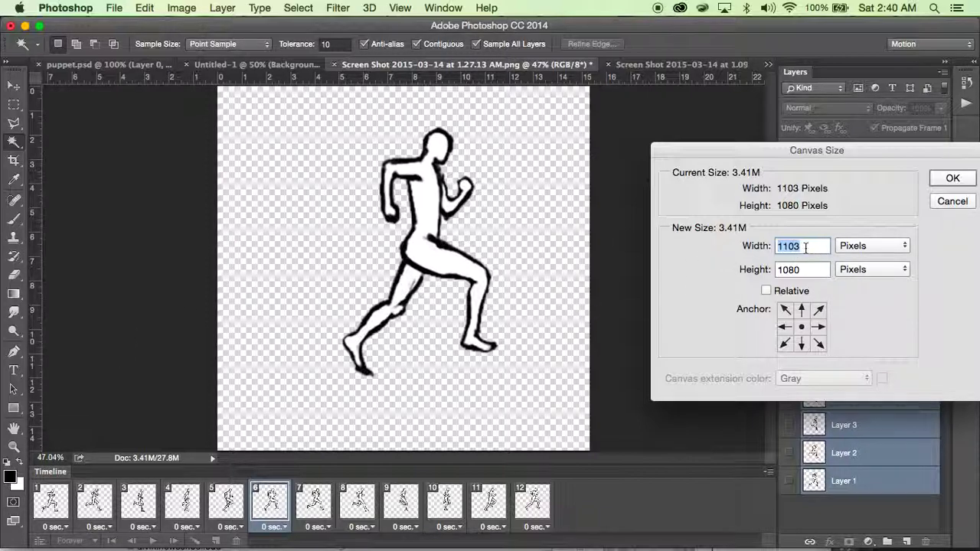
pyautogui.write('2000')
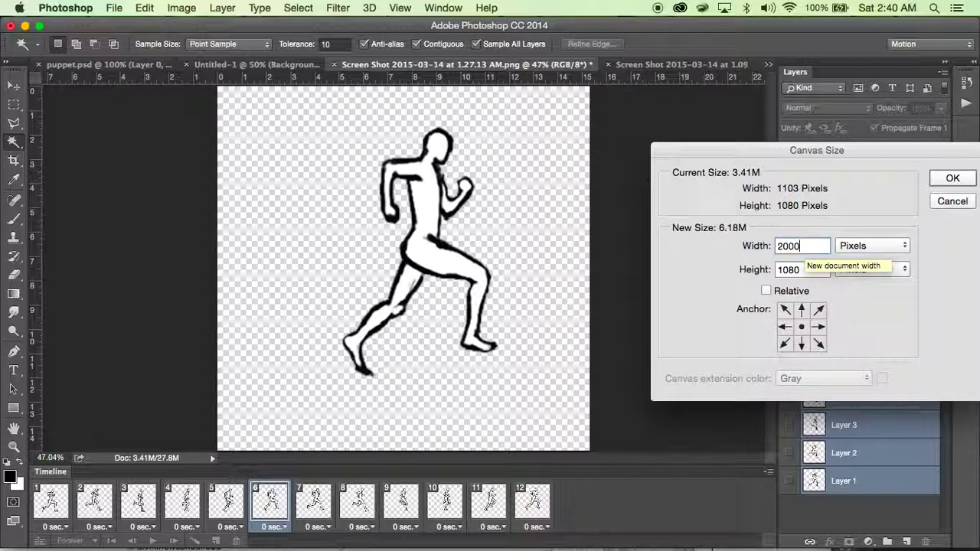
pyautogui.click(954, 181)
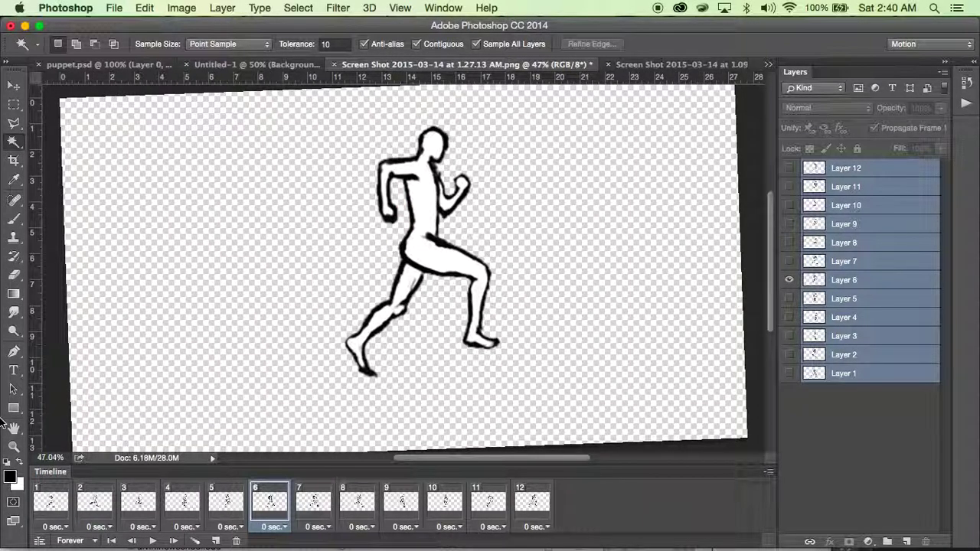
pyautogui.press('super+z')
pyautogui.press('super+0')
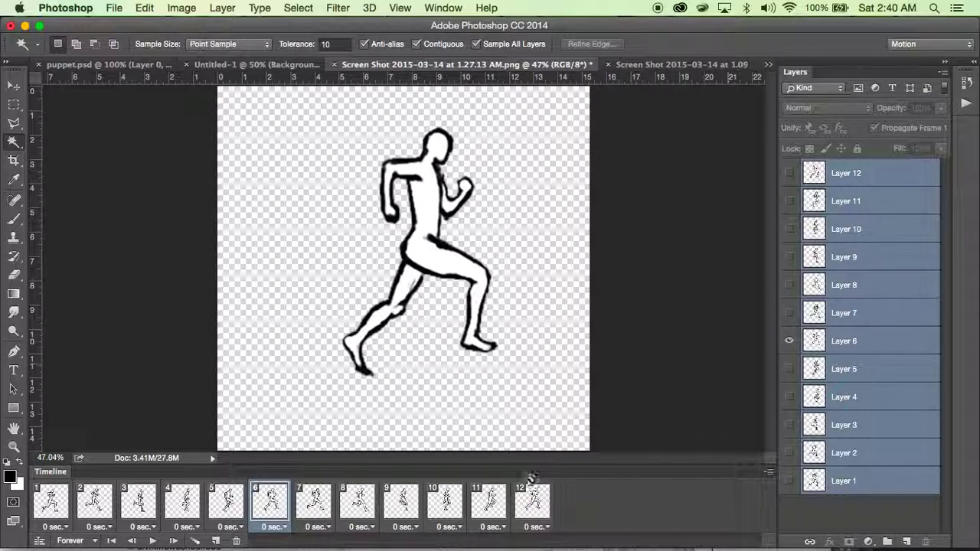
# Select all twelve animation frames and delete the animation.
pyautogui.click(532, 501)
pyautogui.keyDown('shift'); pyautogui.click(59, 501); pyautogui.keyUp('shift')
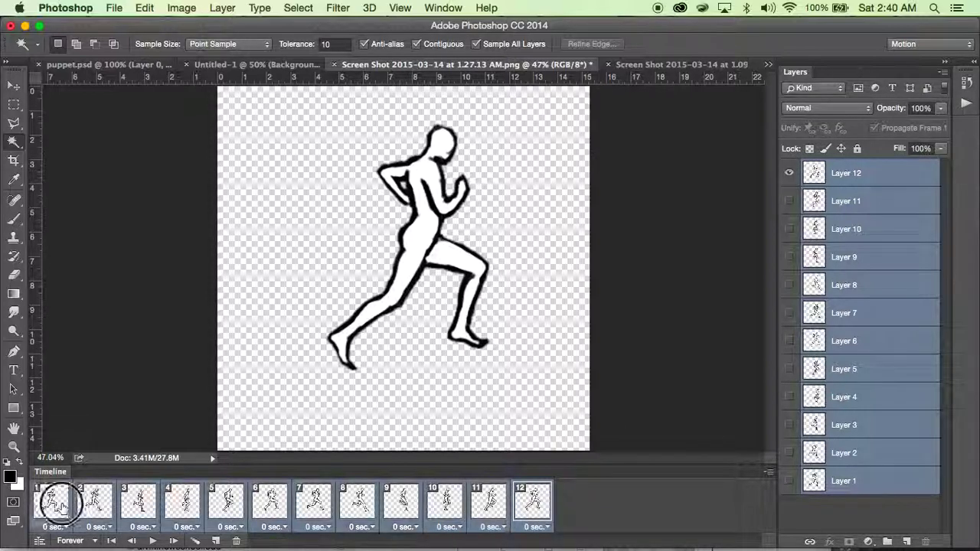
pyautogui.click(766, 472)
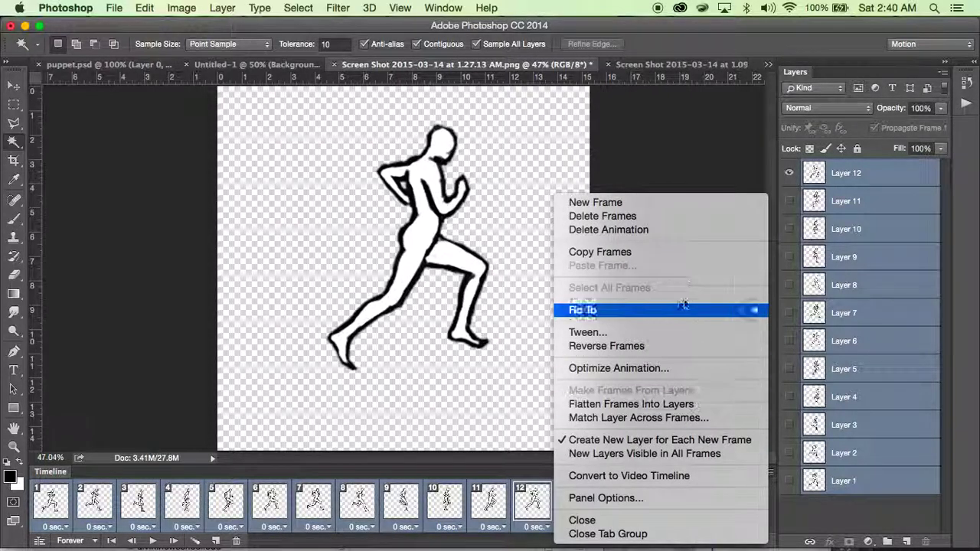
pyautogui.click(609, 229)
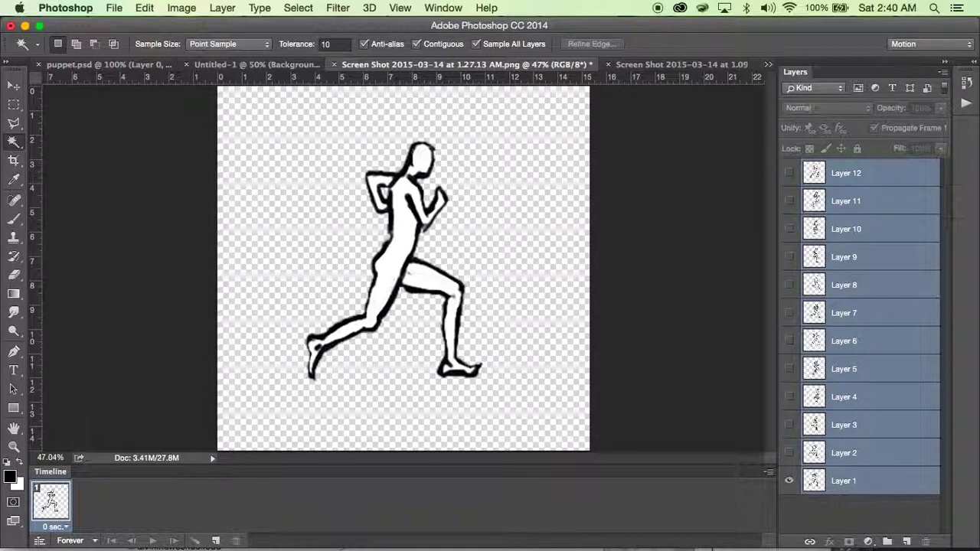
# Deselect the layers and toggle the visibility of Layers 2, 11 and 12 to compare poses, ending with only Layer 1 shown.
pyautogui.click(788, 453)
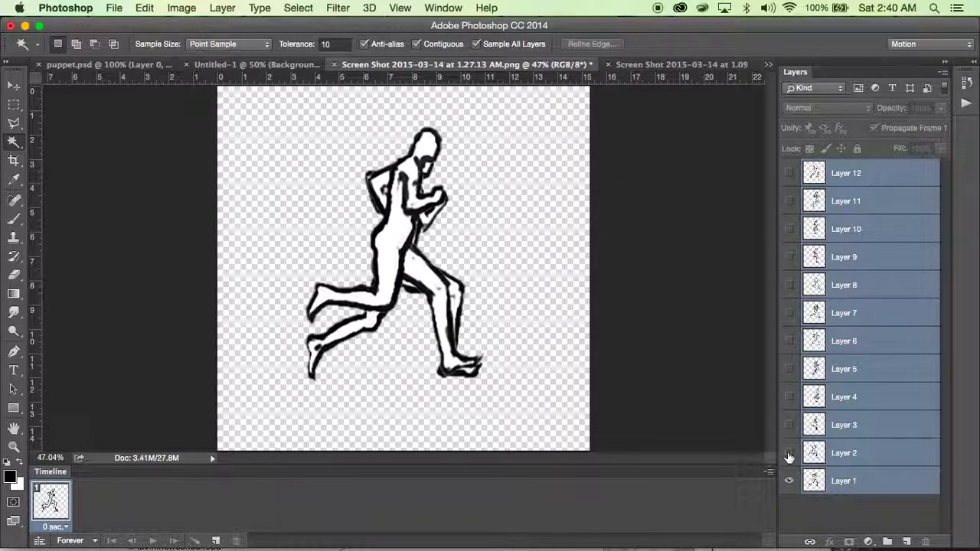
pyautogui.click(788, 453)
pyautogui.click(838, 509)
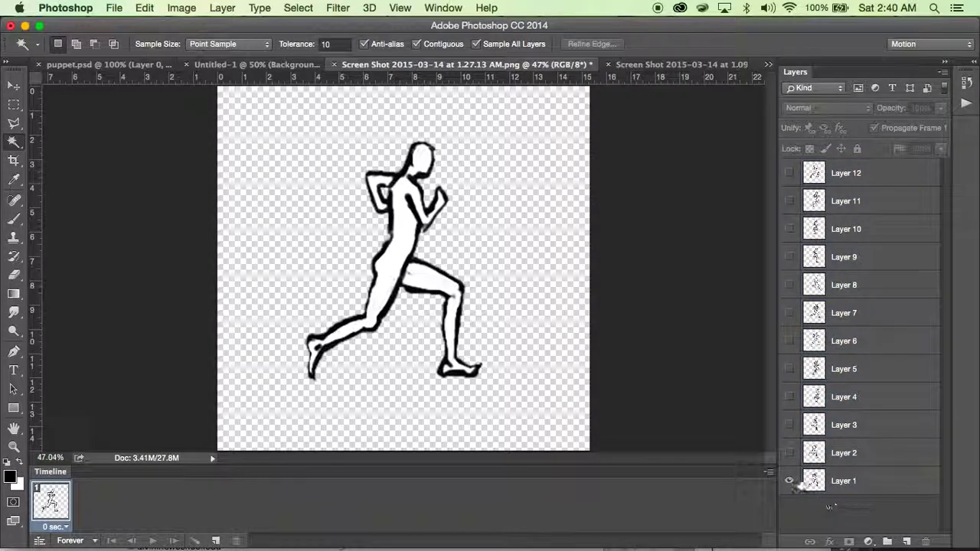
pyautogui.click(789, 481)
pyautogui.click(788, 173)
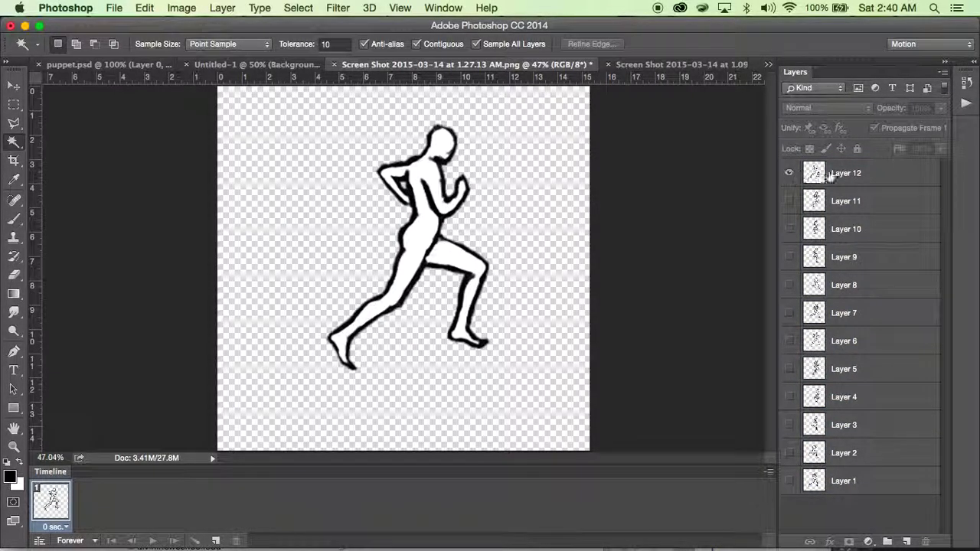
pyautogui.click(790, 200)
pyautogui.click(789, 200)
pyautogui.click(790, 201)
pyautogui.click(790, 201)
pyautogui.click(790, 201)
pyautogui.click(790, 200)
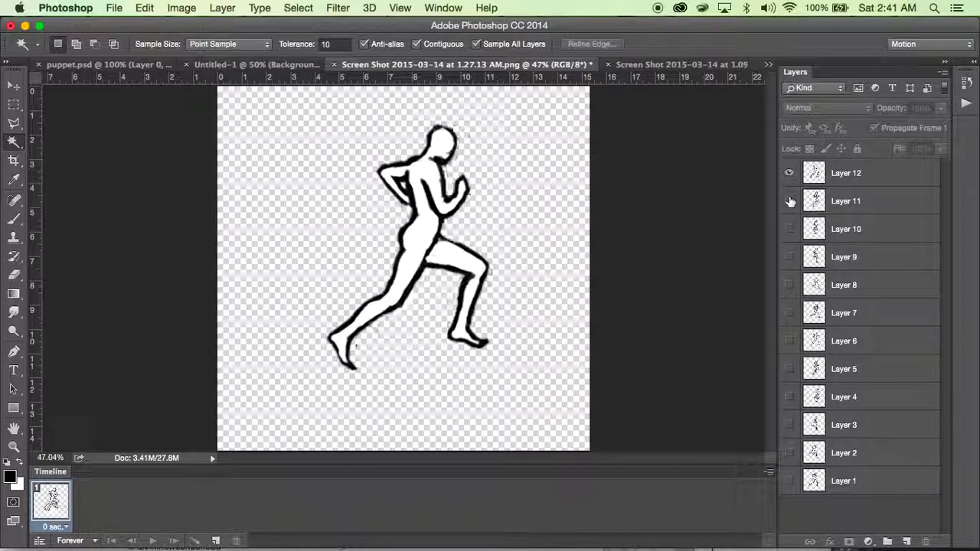
pyautogui.click(790, 173)
pyautogui.click(789, 480)
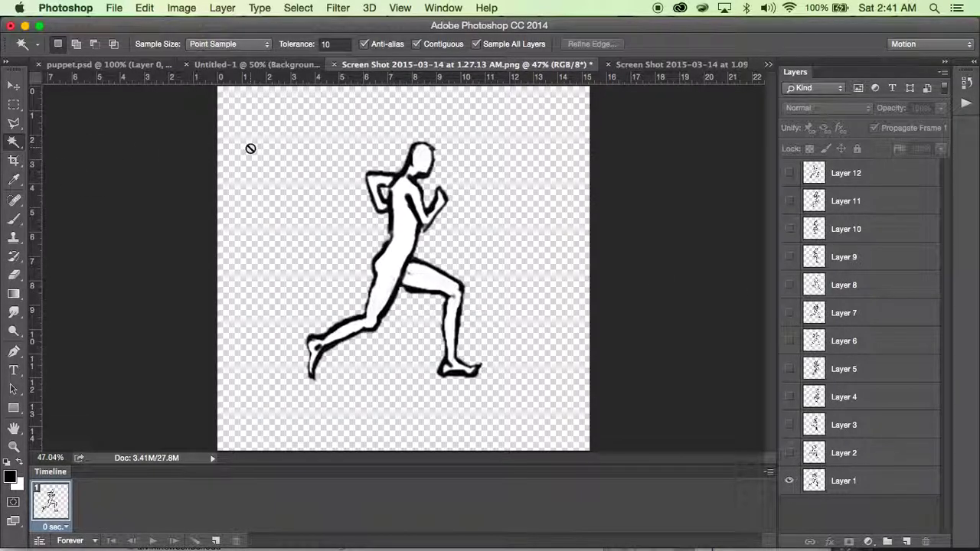
# Widen the canvas to 30 inches, fit it to the screen, and select the Layer 1 runner with the Move tool.
pyautogui.press('super+alt+c')
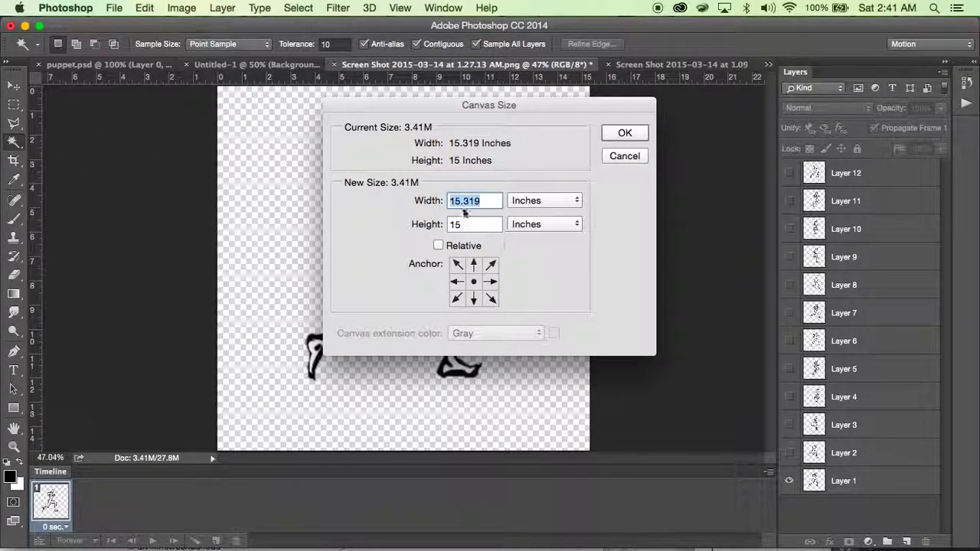
pyautogui.write('30')
pyautogui.press('Return')
pyautogui.press('super+0')
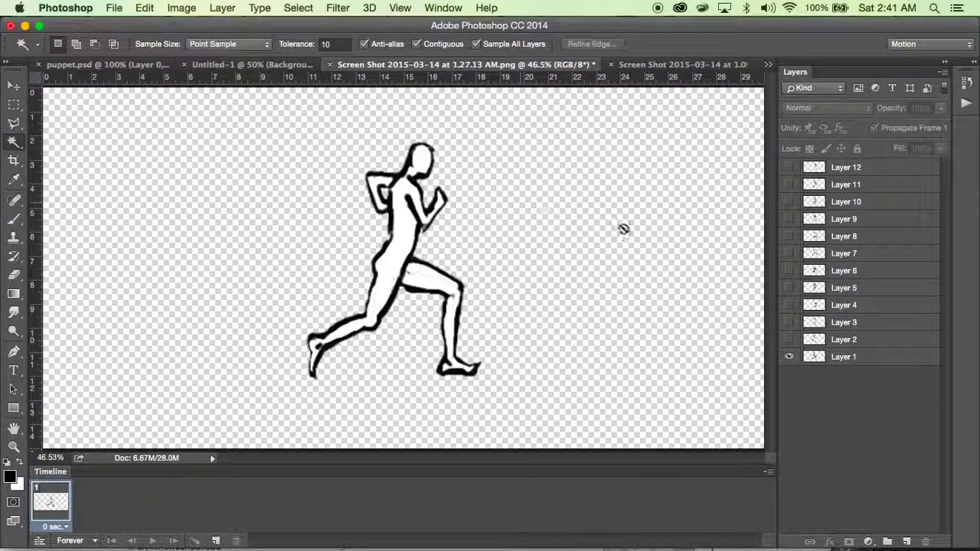
pyautogui.click(14, 85)
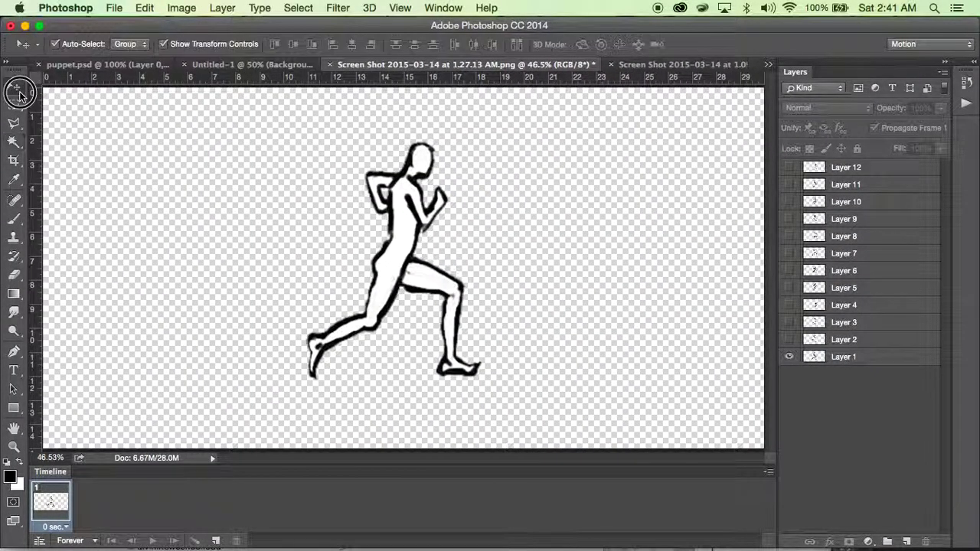
pyautogui.click(419, 249)
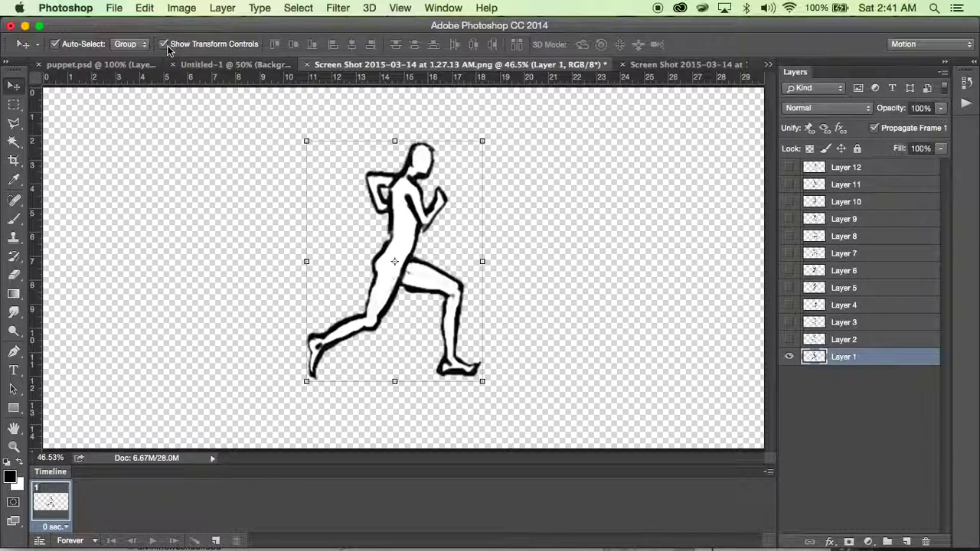
# Show all layers and try moving the Layer 12 and Layer 11 runners to the canvas's left side, undoing both moves.
pyautogui.moveTo(791, 339); pyautogui.dragTo(790, 219)
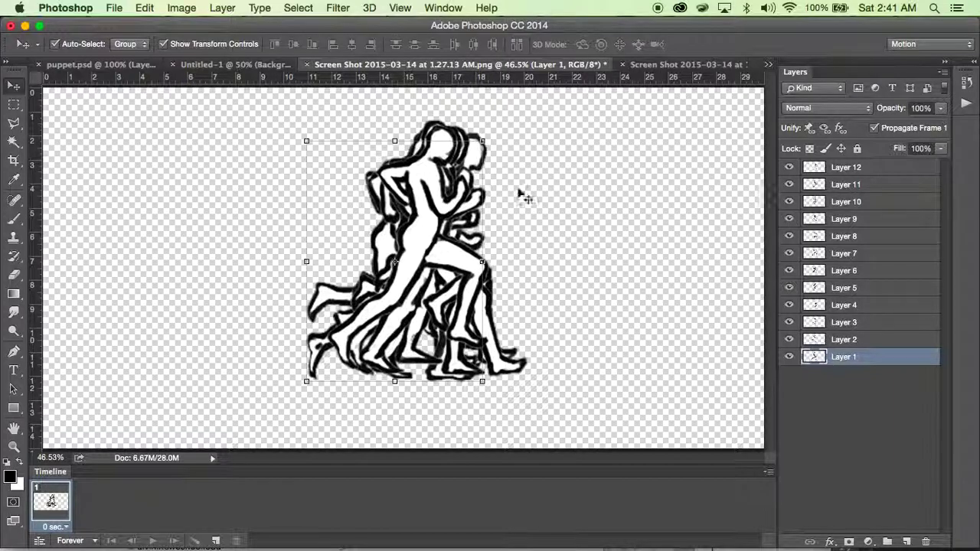
pyautogui.click(567, 192)
pyautogui.moveTo(405, 209); pyautogui.dragTo(270, 239)
pyautogui.press('super+z')
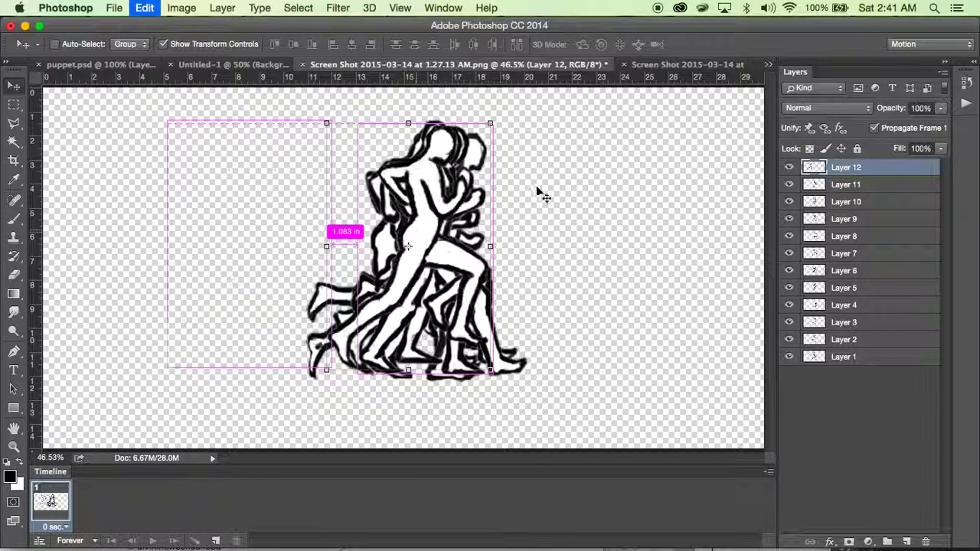
pyautogui.moveTo(407, 247); pyautogui.dragTo(144, 247)
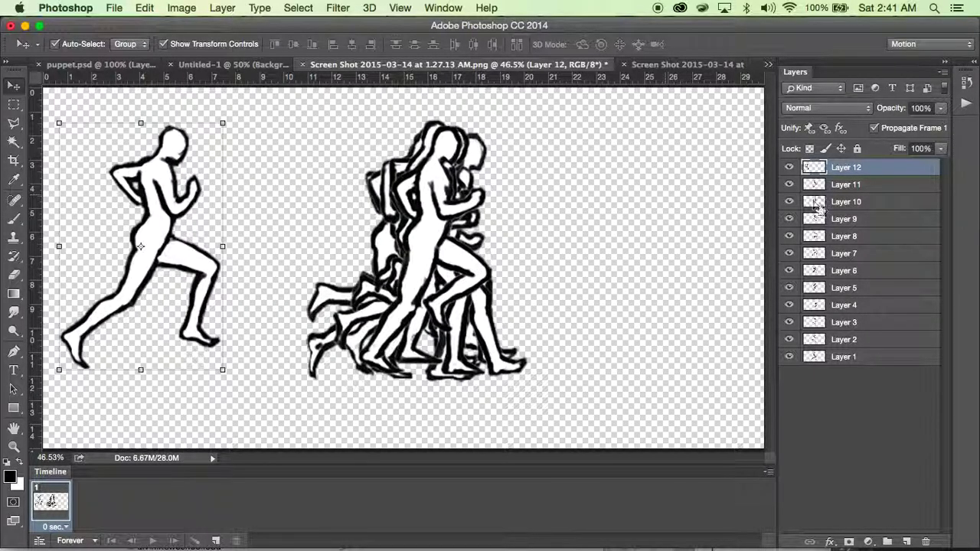
pyautogui.click(426, 245)
pyautogui.moveTo(438, 228); pyautogui.dragTo(137, 216)
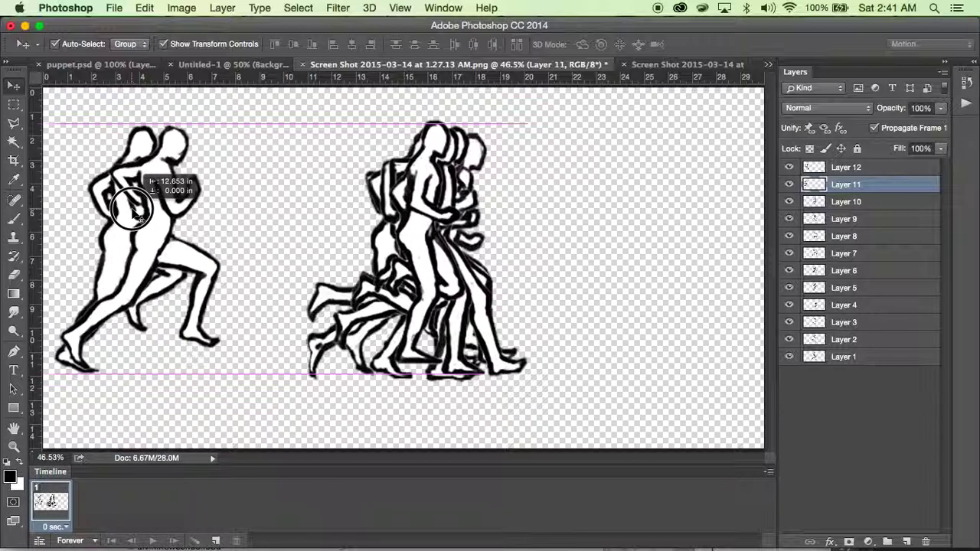
pyautogui.moveTo(137, 216); pyautogui.dragTo(137, 218)
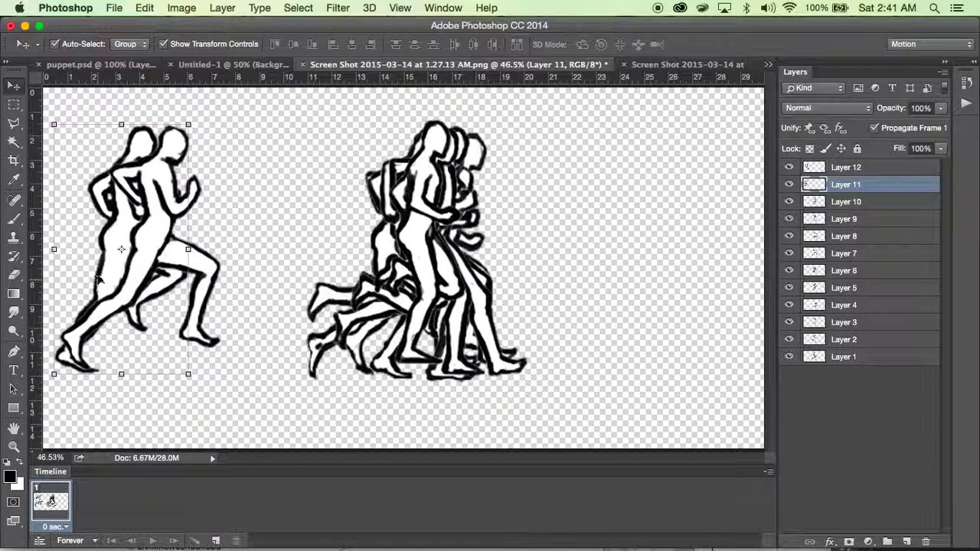
pyautogui.press('super+z')
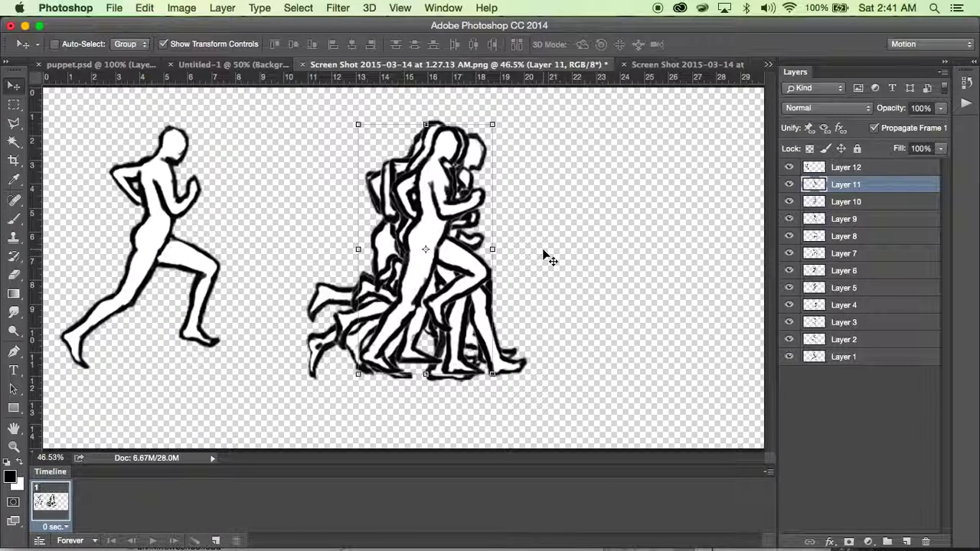
pyautogui.press('super+alt+z')
# Hide Layers 2 to 12 and move the Layer 1 runner about 10 inches toward the canvas's left edge.
pyautogui.click(851, 355)
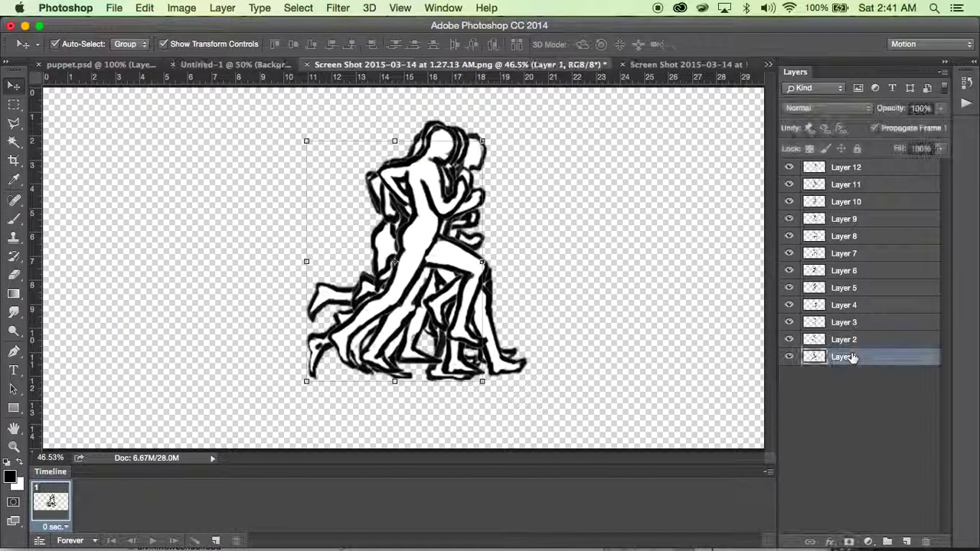
pyautogui.moveTo(788, 339); pyautogui.dragTo(792, 163)
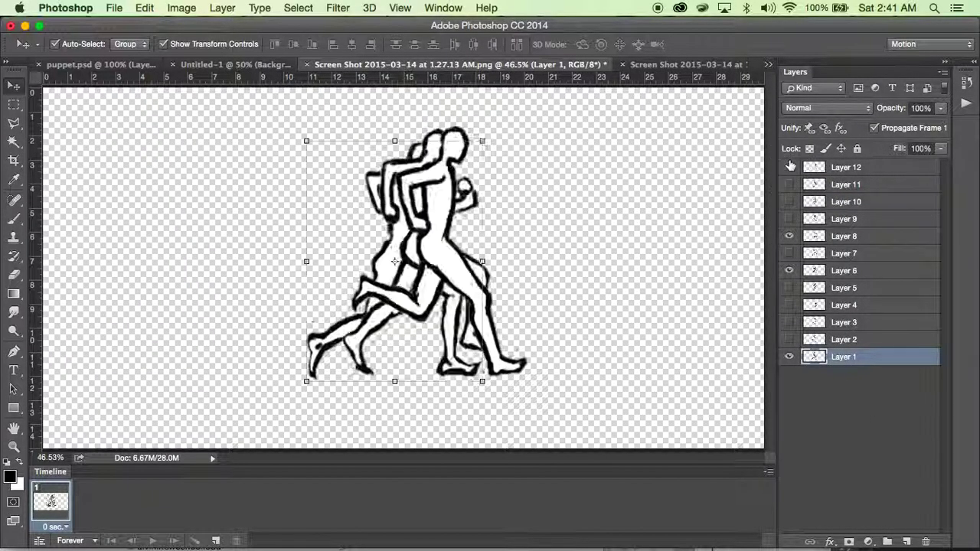
pyautogui.click(789, 270)
pyautogui.click(789, 270)
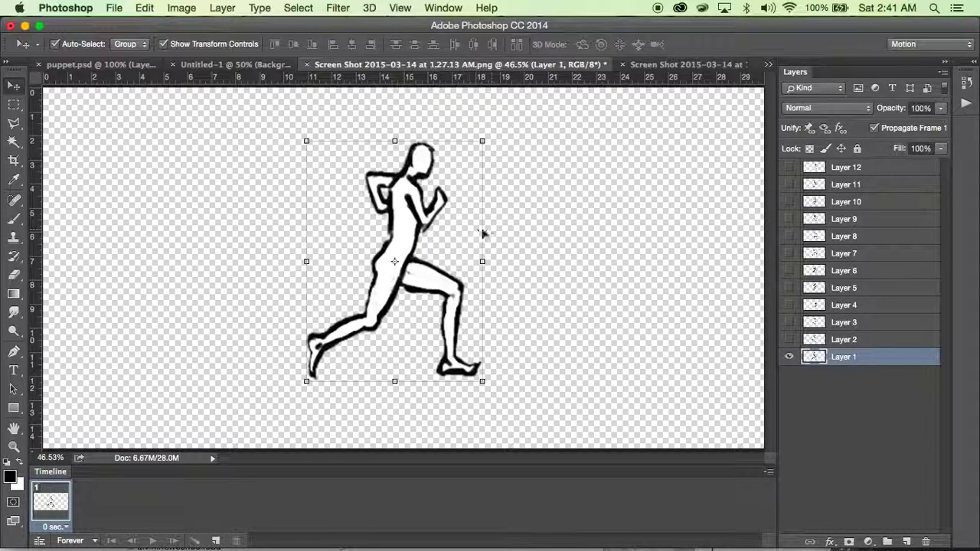
pyautogui.moveTo(397, 233); pyautogui.dragTo(163, 235)
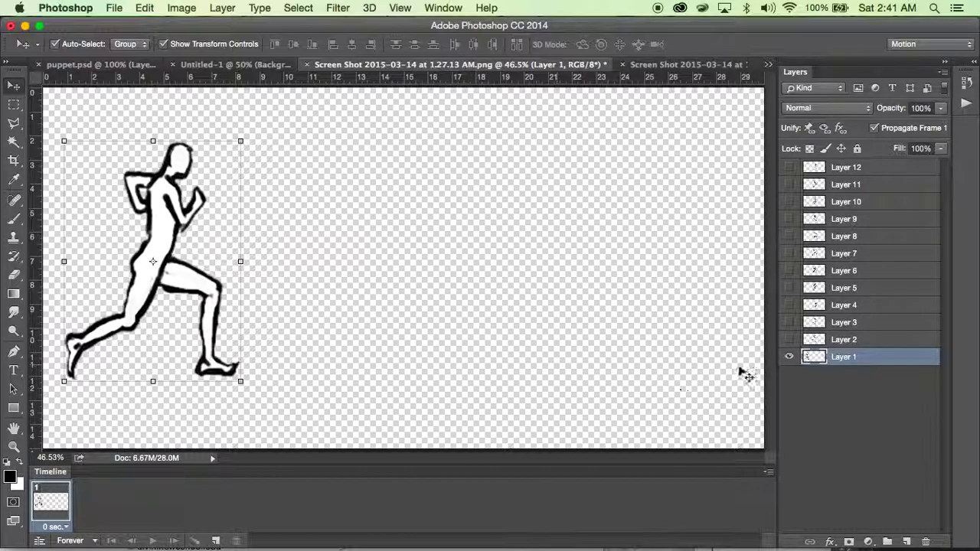
# Show Layer 2 and move its runner so its front foot overlaps the front foot of the Layer 1 runner.
pyautogui.click(789, 339)
pyautogui.click(854, 341)
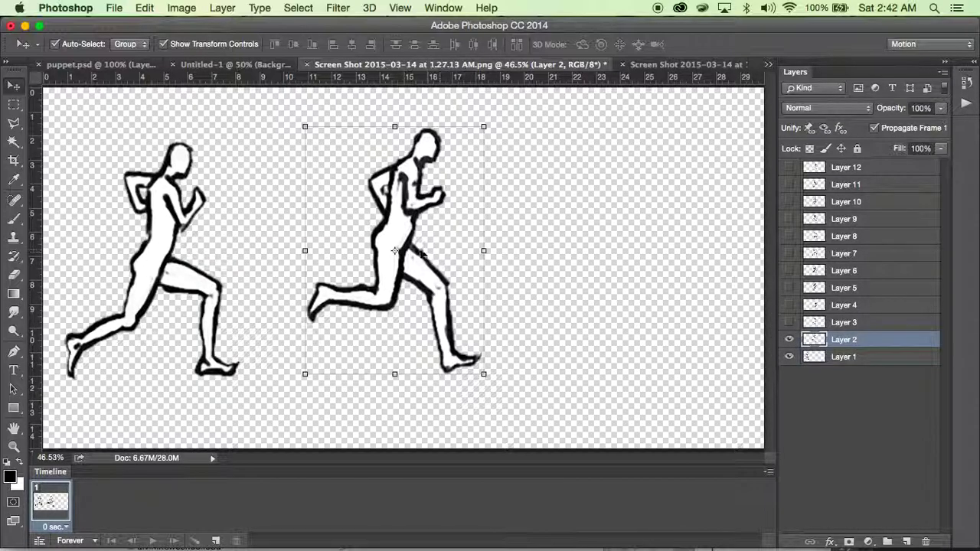
pyautogui.moveTo(406, 235); pyautogui.dragTo(235, 220)
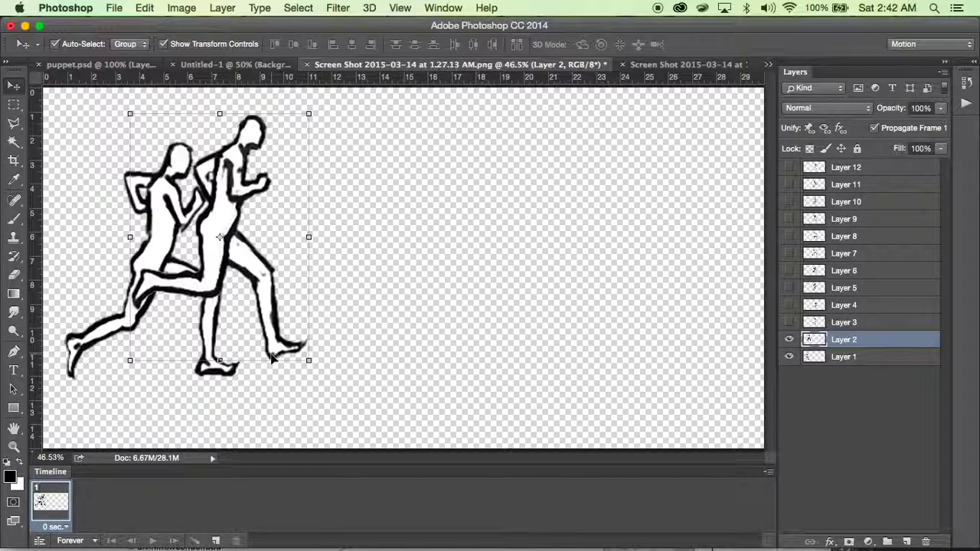
pyautogui.moveTo(273, 356); pyautogui.dragTo(204, 367)
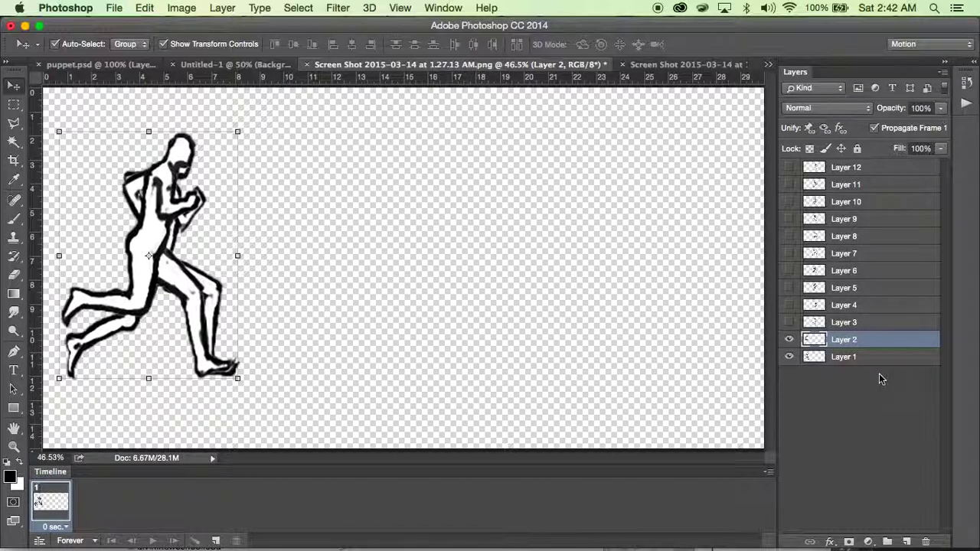
# Show Layer 3 and move its runner so its planted foot lines up with the front feet of Layers 1 and 2.
pyautogui.click(789, 322)
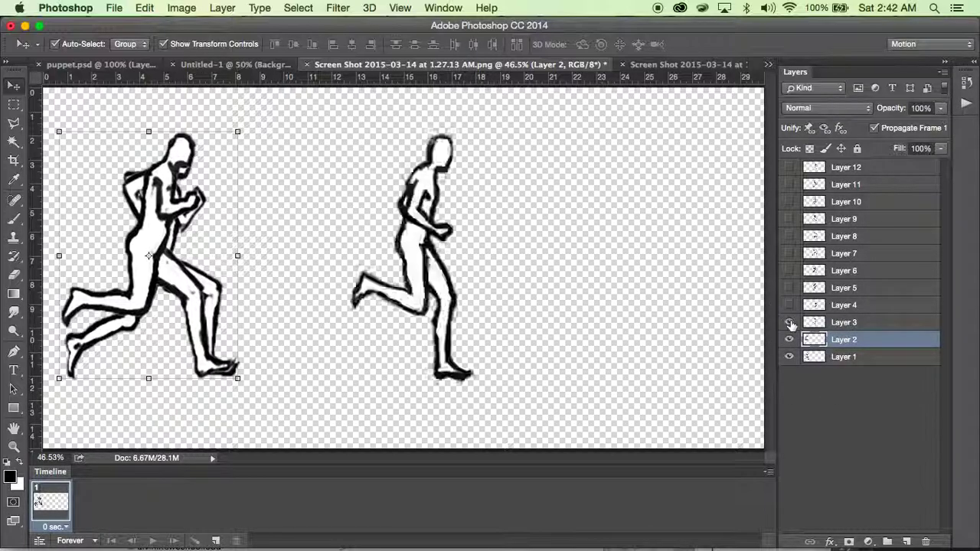
pyautogui.click(423, 300)
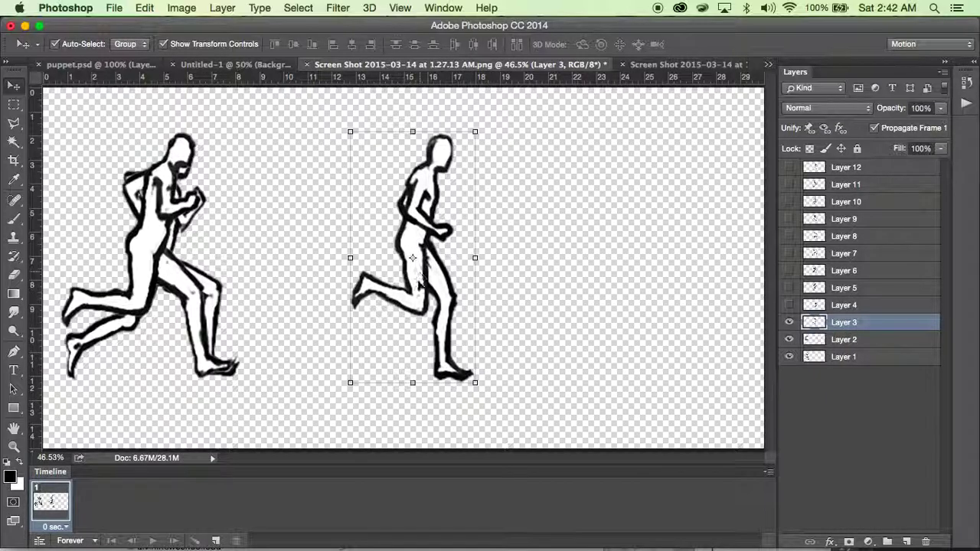
pyautogui.moveTo(401, 304); pyautogui.dragTo(169, 300)
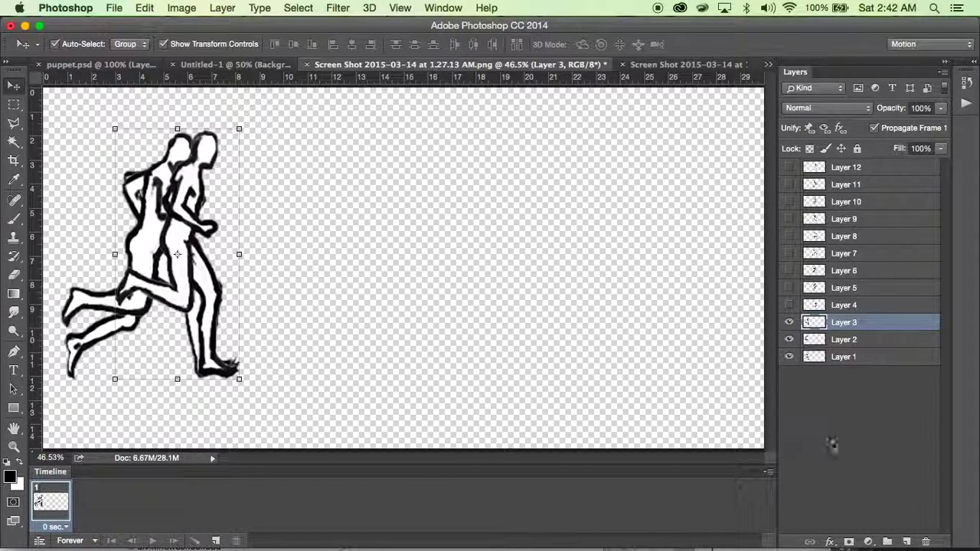
# Show Layer 4 and move its runner so its planted foot overlaps the planted foot of Layer 3.
pyautogui.click(789, 304)
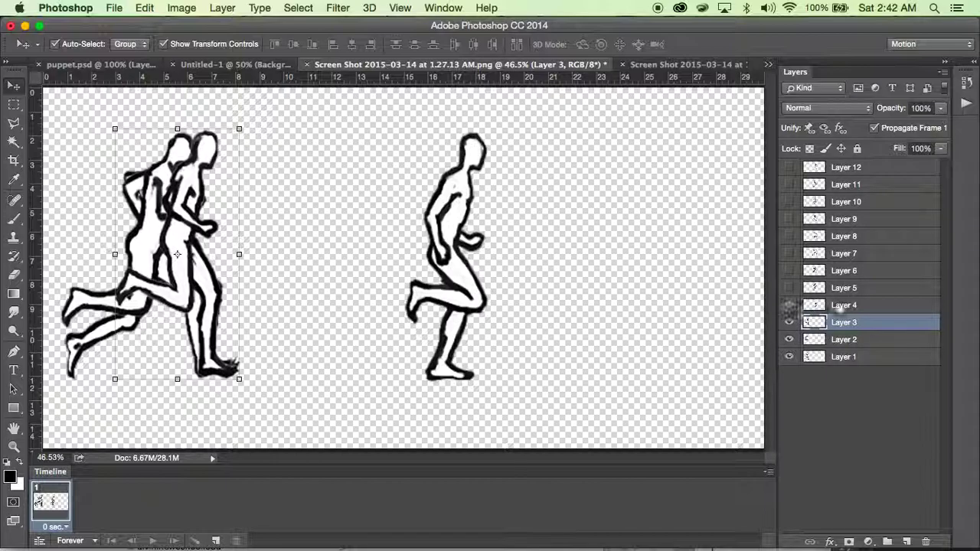
pyautogui.click(859, 306)
pyautogui.moveTo(431, 339); pyautogui.dragTo(222, 342)
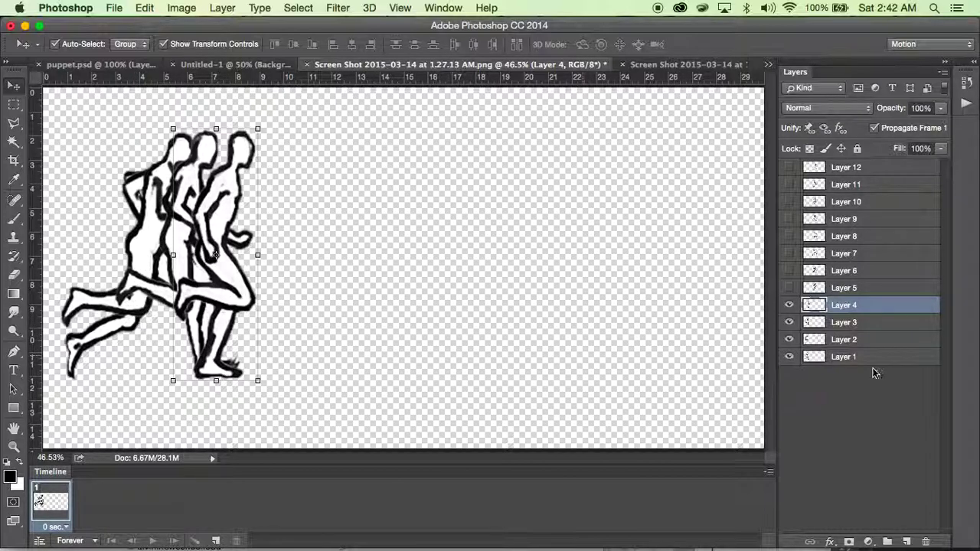
# Show Layer 5, hide Layers 1 to 3, and move the Layer 5 runner so its planted foot overlaps the Layer 4 runner's foot.
pyautogui.click(790, 289)
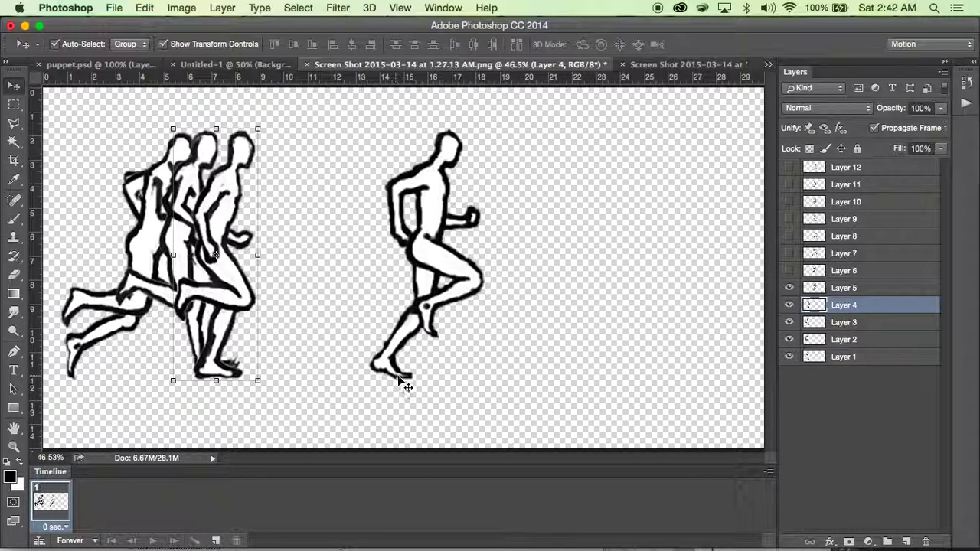
pyautogui.moveTo(407, 383); pyautogui.dragTo(441, 378)
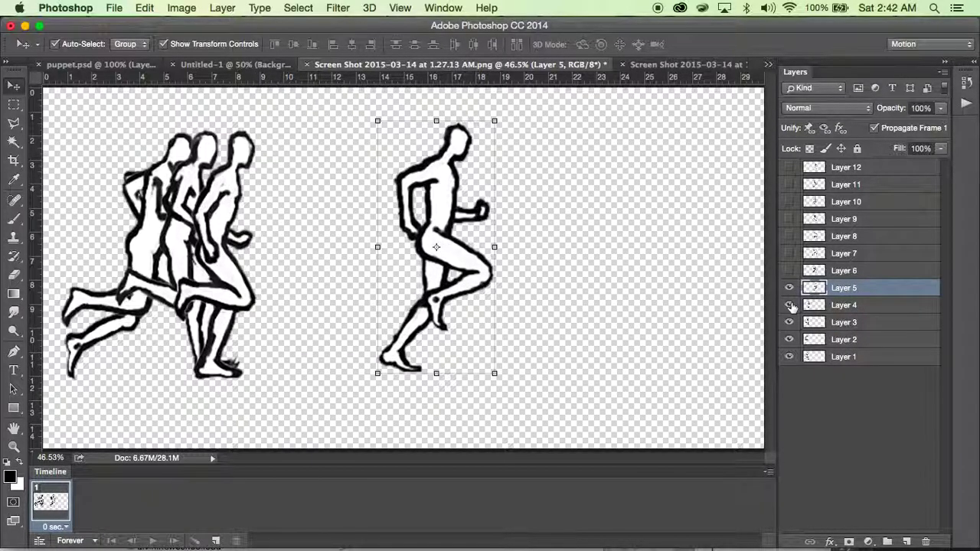
pyautogui.moveTo(788, 323); pyautogui.dragTo(789, 356)
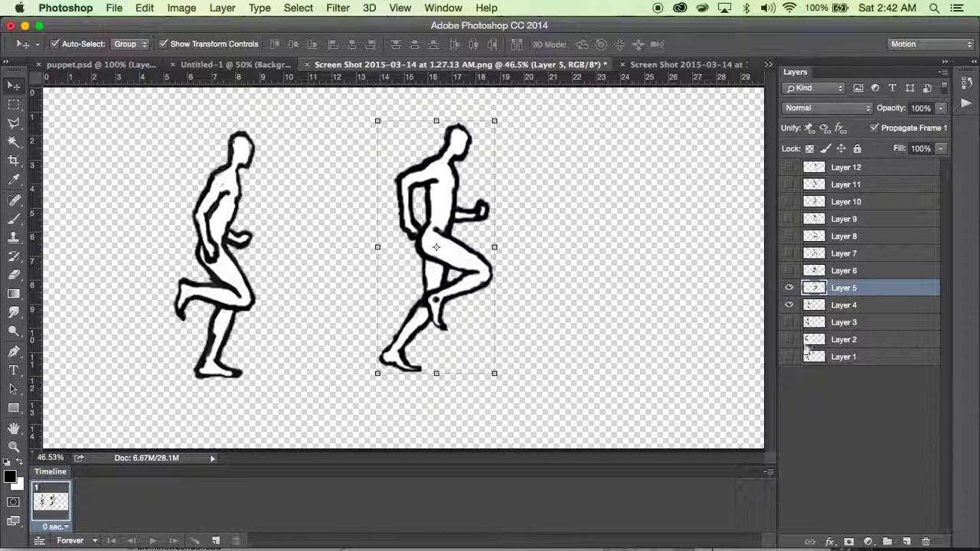
pyautogui.moveTo(449, 272); pyautogui.dragTo(286, 272)
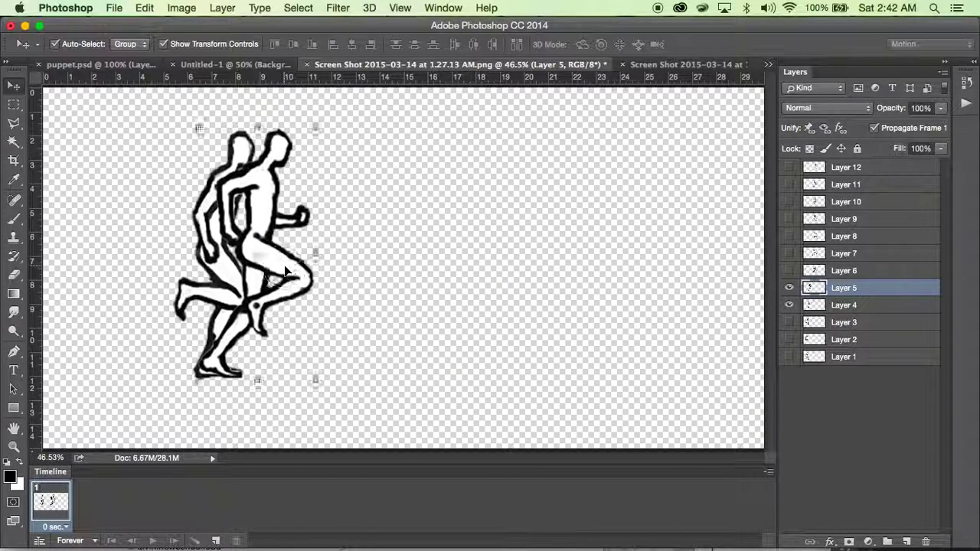
# Place a horizontal guide under the planted feet, and show Layer 6 and move its runner so its rear foot meets the Layer 5 foot.
pyautogui.moveTo(181, 83); pyautogui.dragTo(131, 380)
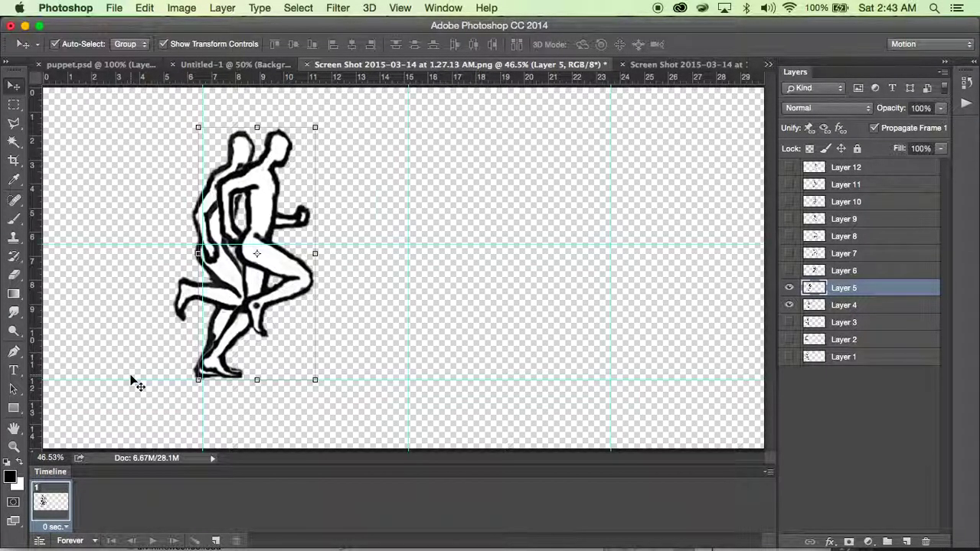
pyautogui.moveTo(381, 209); pyautogui.dragTo(683, 320)
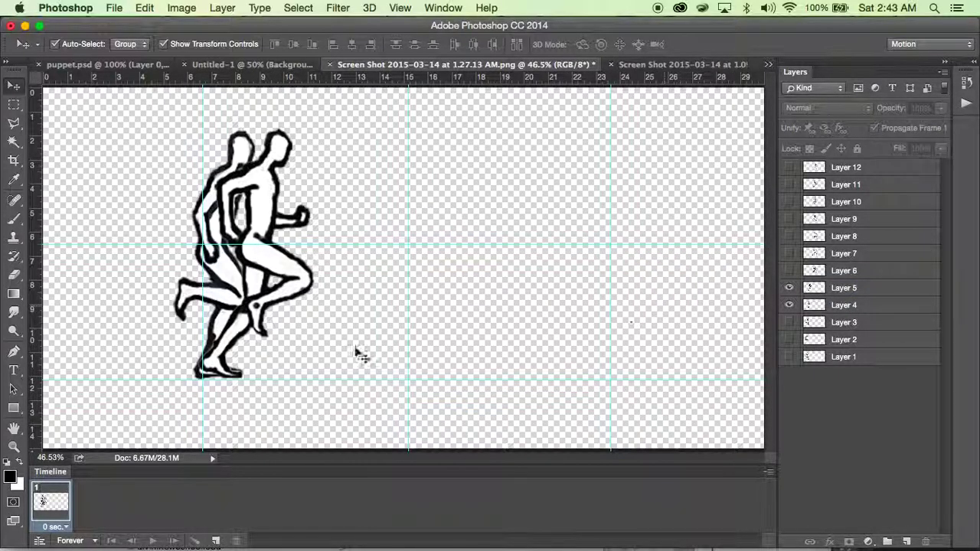
pyautogui.click(789, 271)
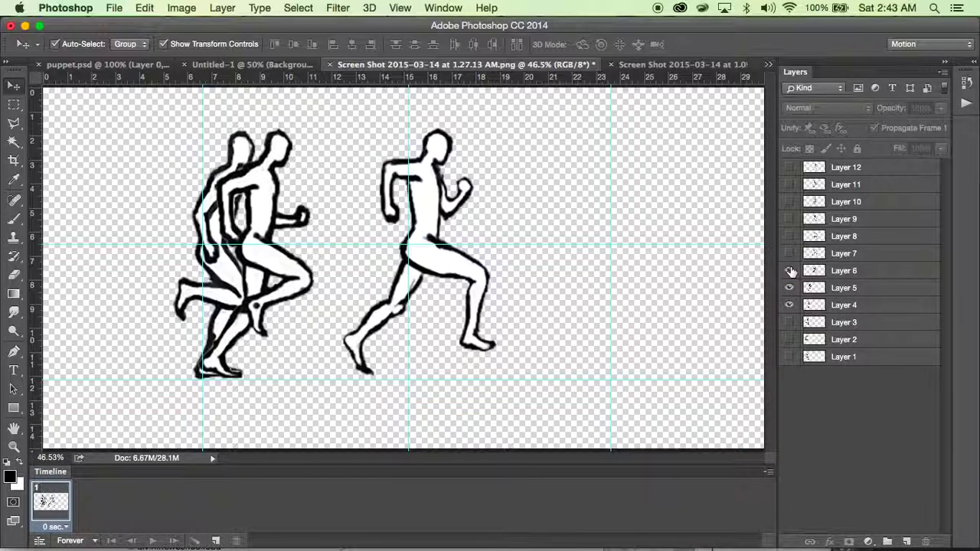
pyautogui.click(836, 273)
pyautogui.moveTo(459, 268); pyautogui.dragTo(330, 271)
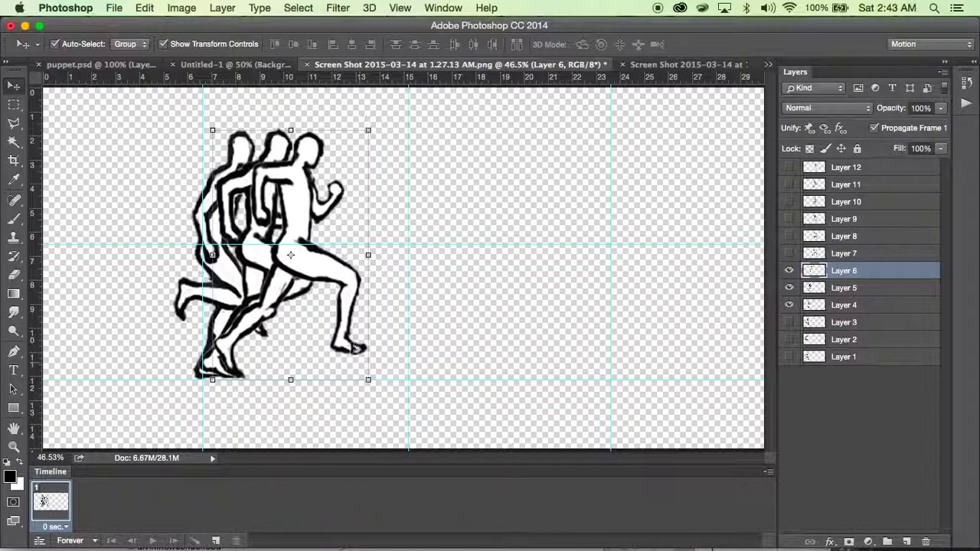
# Show Layer 7 and move its runner so its front foot lands on the baseline guide at the middle vertical guide.
pyautogui.click(789, 255)
pyautogui.moveTo(467, 280); pyautogui.dragTo(556, 291)
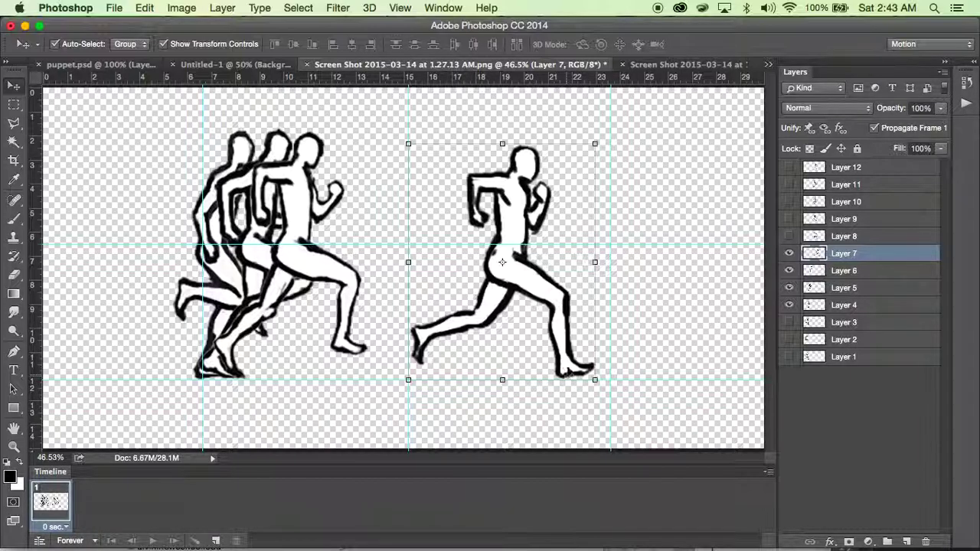
pyautogui.moveTo(567, 363); pyautogui.dragTo(391, 374)
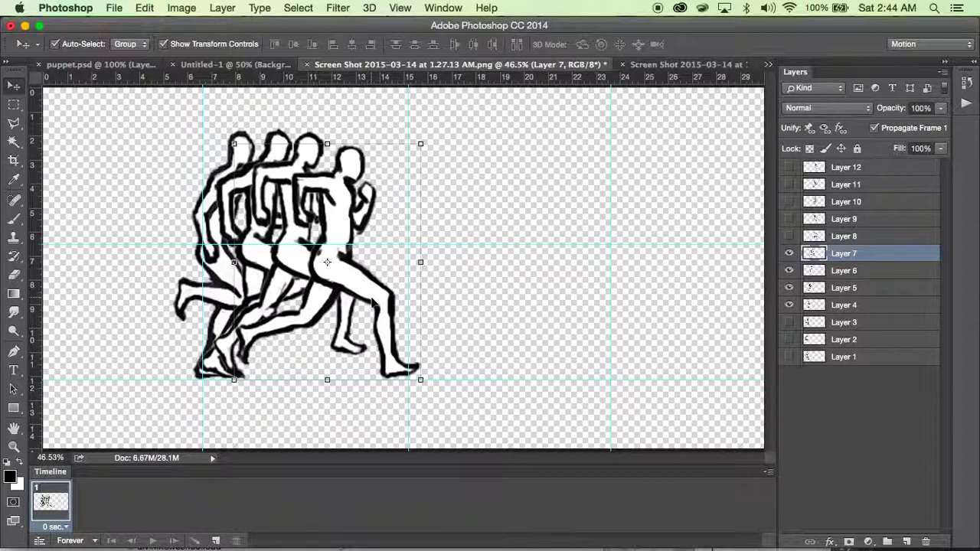
# Show Layer 8 and move its runner so its front foot overlaps the front foot of the Layer 7 runner.
pyautogui.click(789, 236)
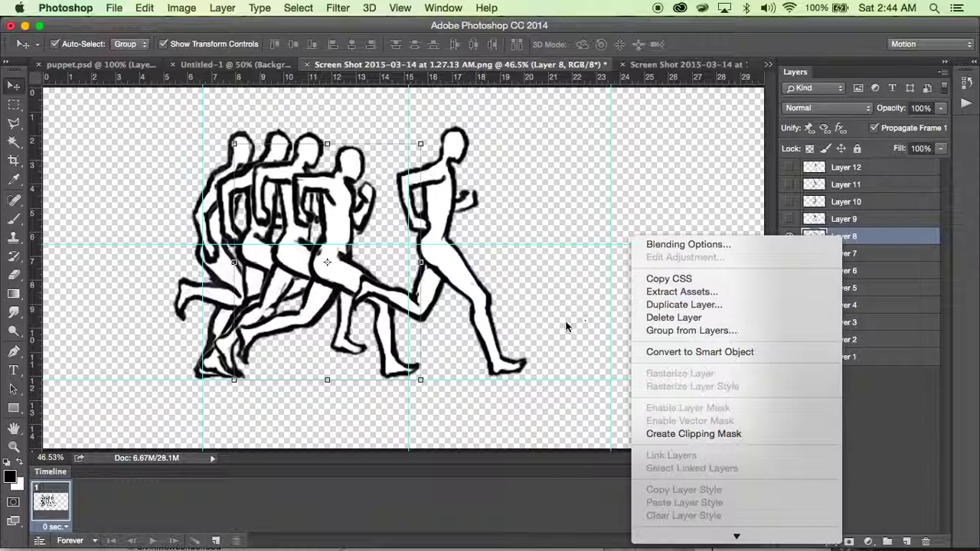
pyautogui.click(513, 229)
pyautogui.moveTo(458, 284); pyautogui.dragTo(356, 283)
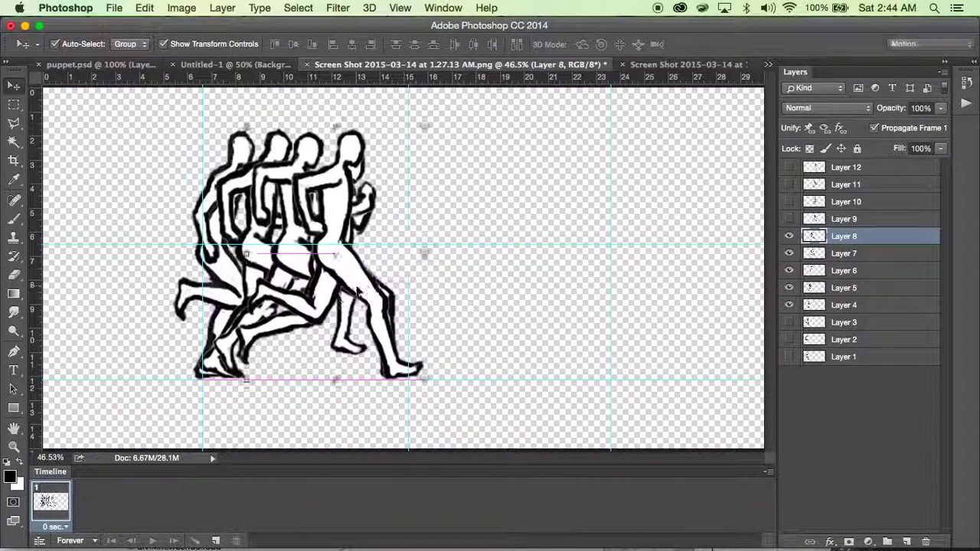
pyautogui.moveTo(404, 375); pyautogui.dragTo(399, 375)
# Show Layers 9 and 10 and move each runner so its planted foot overlaps the front foot of Layer 8.
pyautogui.click(789, 219)
pyautogui.moveTo(453, 352); pyautogui.dragTo(393, 359)
pyautogui.click(789, 201)
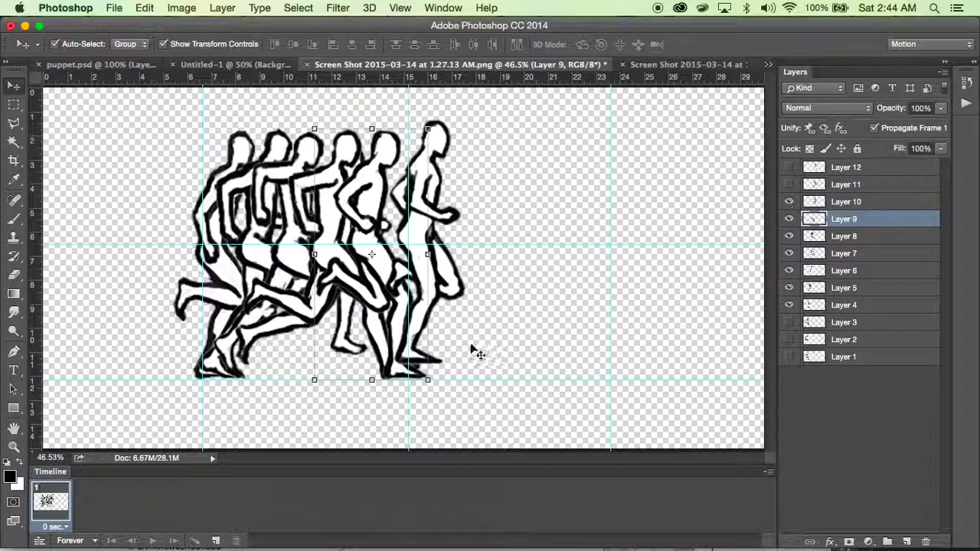
pyautogui.moveTo(423, 314); pyautogui.dragTo(414, 316)
# Show Layer 11 and move its runner so its planted foot rests on the baseline guide over the Layer 10 foot.
pyautogui.click(789, 185)
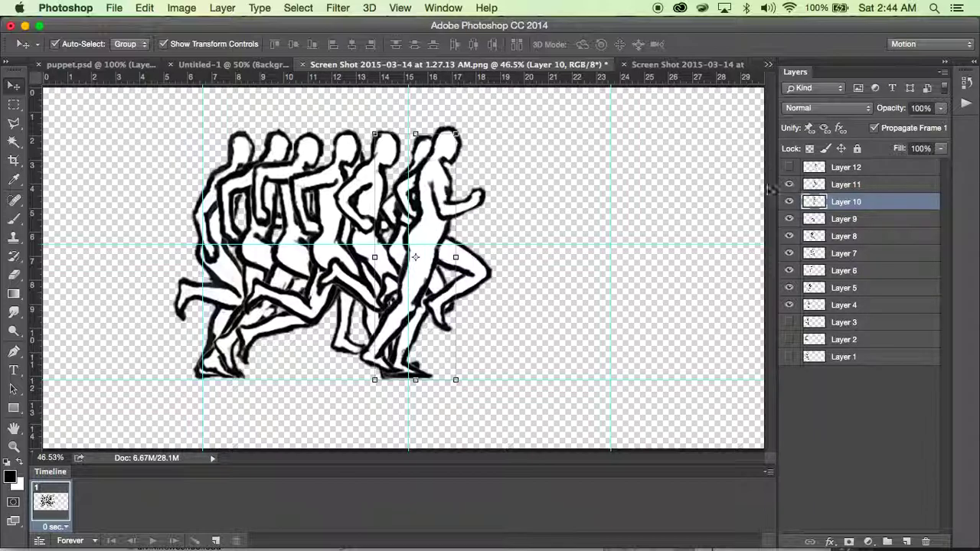
pyautogui.press('super+t')
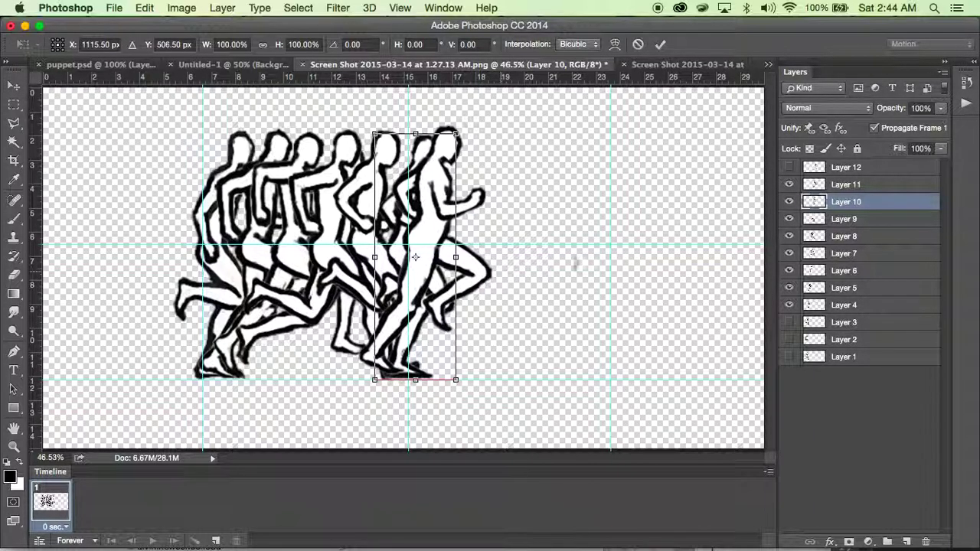
pyautogui.click(14, 85)
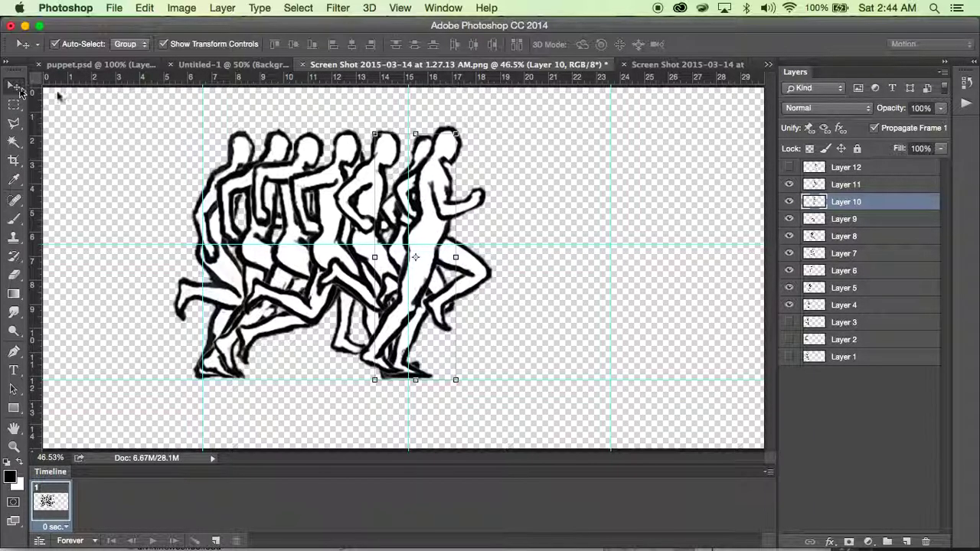
pyautogui.moveTo(463, 292); pyautogui.dragTo(516, 280)
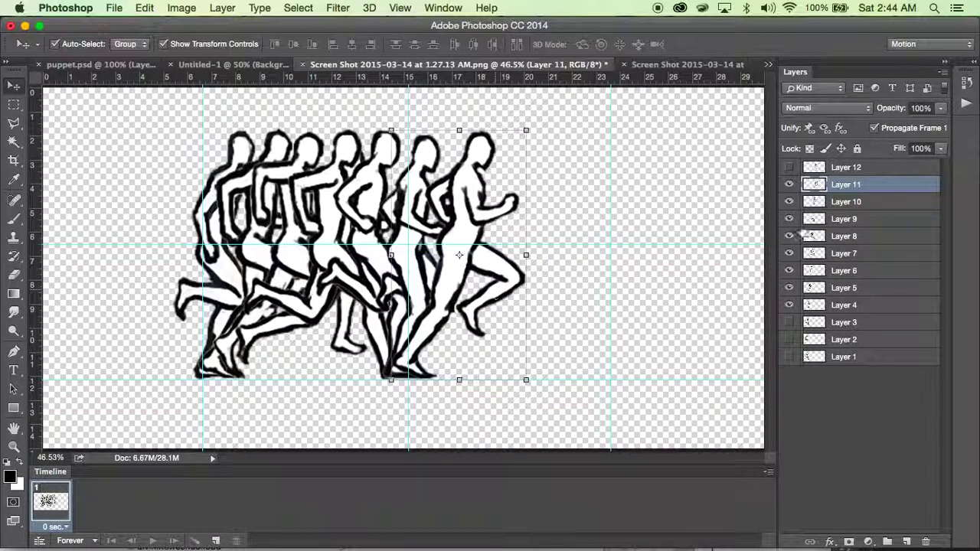
# Show Layer 12, move its runner so its rear foot meets the Layer 11 planted foot, and make Layers 1 to 3 visible again.
pyautogui.click(836, 173)
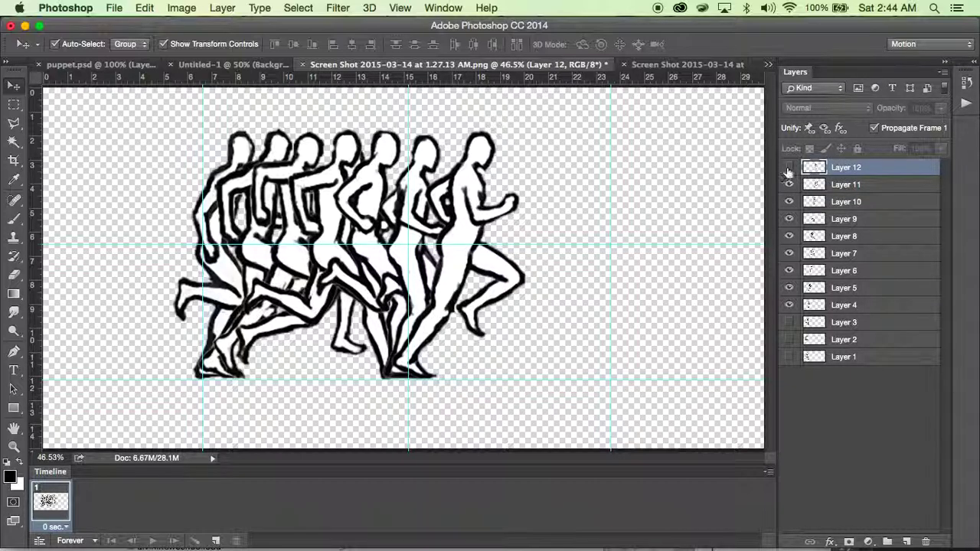
pyautogui.click(789, 167)
pyautogui.moveTo(423, 276); pyautogui.dragTo(494, 281)
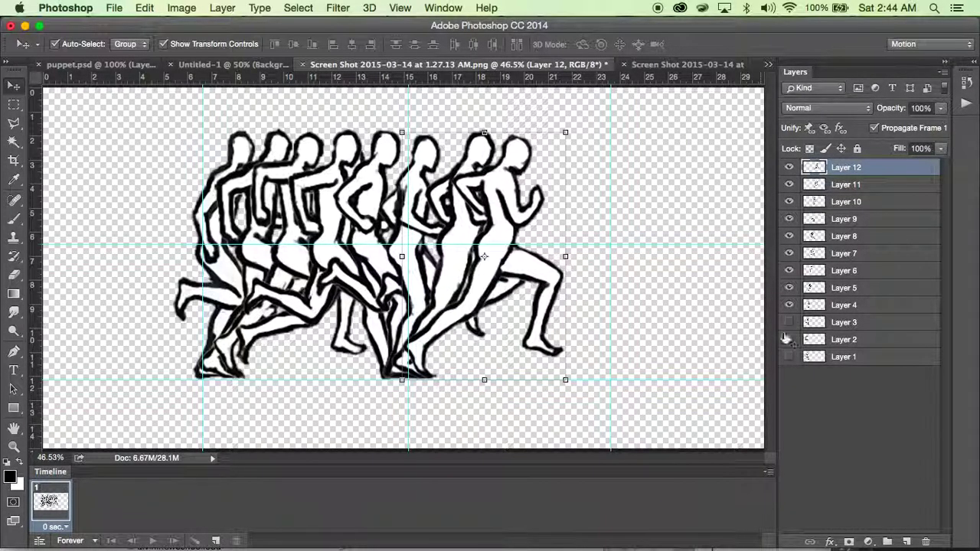
pyautogui.moveTo(789, 322); pyautogui.dragTo(786, 366)
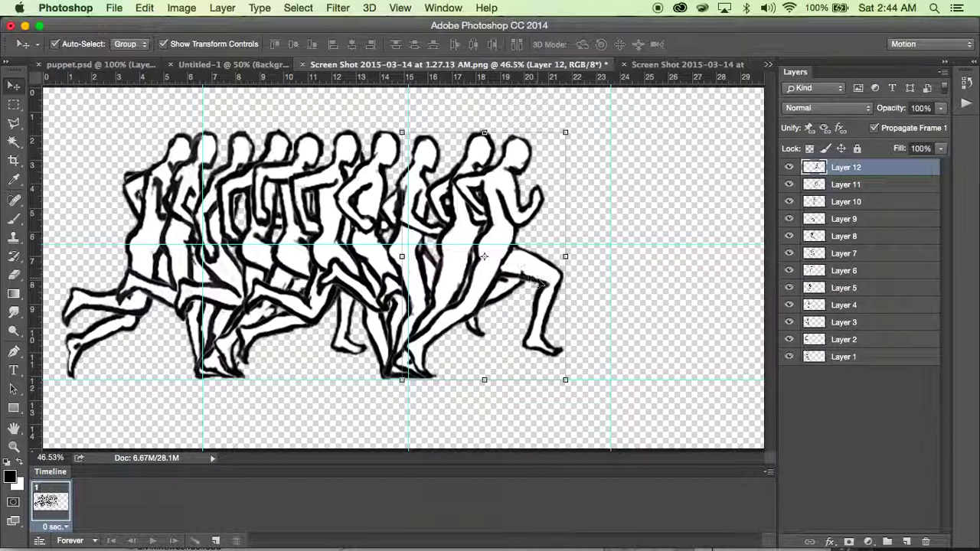
# Try moving the Layer 1 runner toward the front end of the sequence, and undo the move.
pyautogui.click(79, 338)
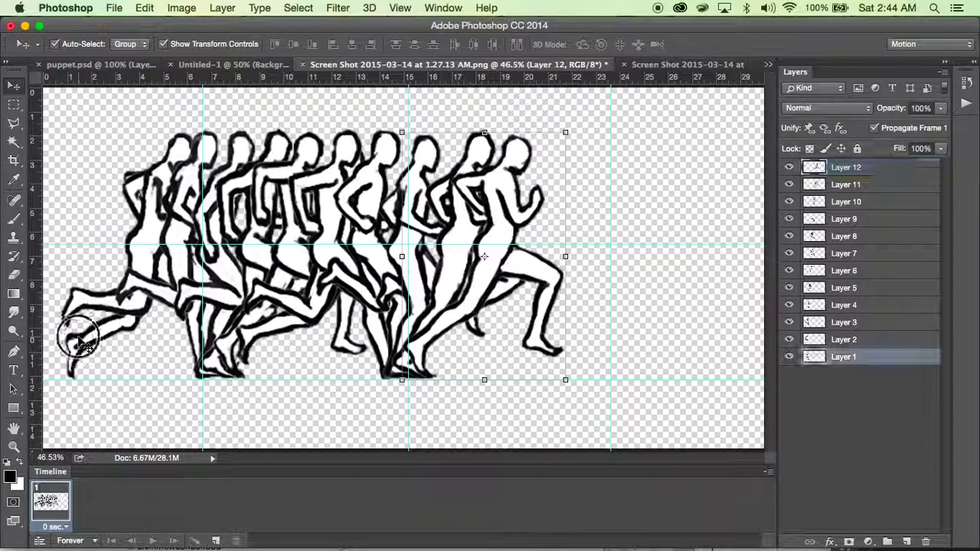
pyautogui.moveTo(79, 345); pyautogui.dragTo(448, 356)
pyautogui.press('super+z')
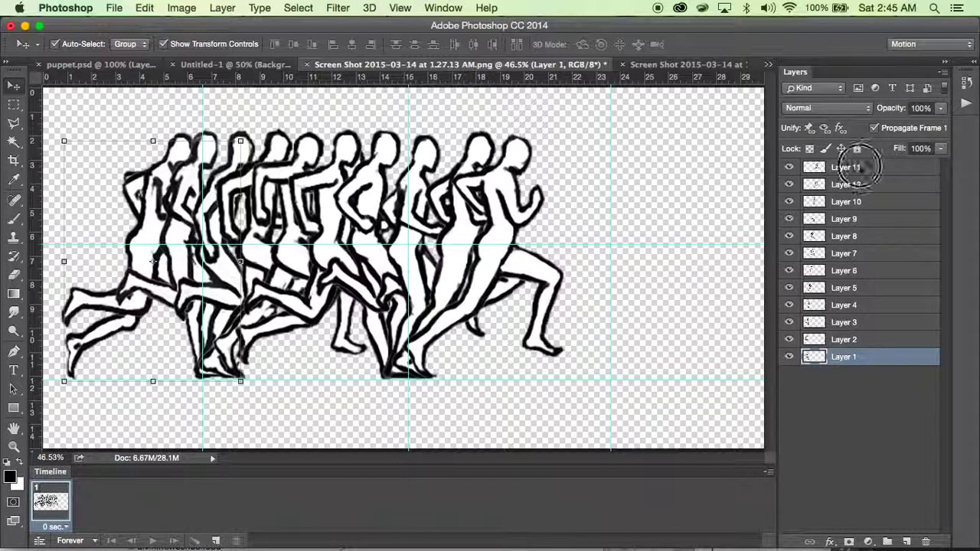
# Group Layers 1 to 12 into a new group named "walk cycle 1" and check the layers it contains.
pyautogui.keyDown('shift'); pyautogui.click(858, 170); pyautogui.keyUp('shift')
pyautogui.click(853, 361)
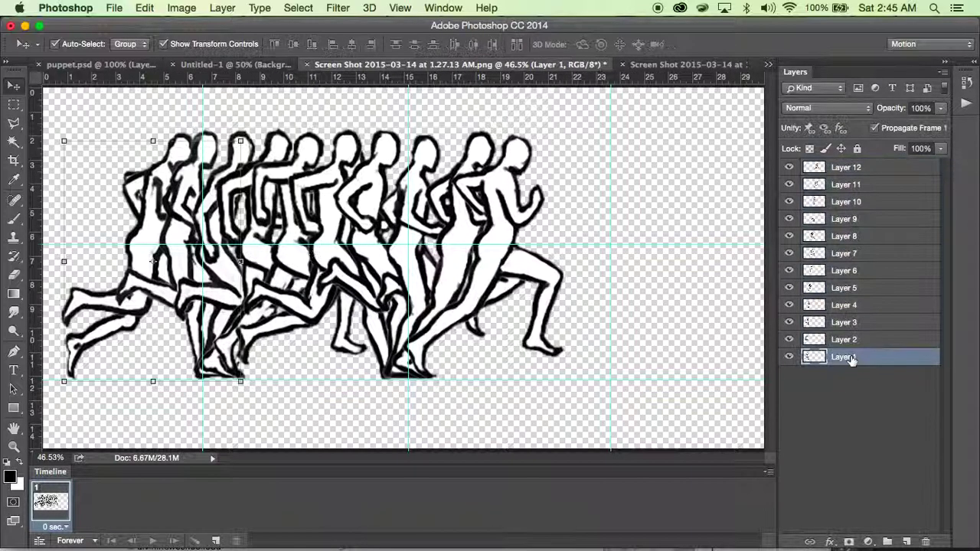
pyautogui.keyDown('shift'); pyautogui.click(860, 170); pyautogui.keyUp('shift')
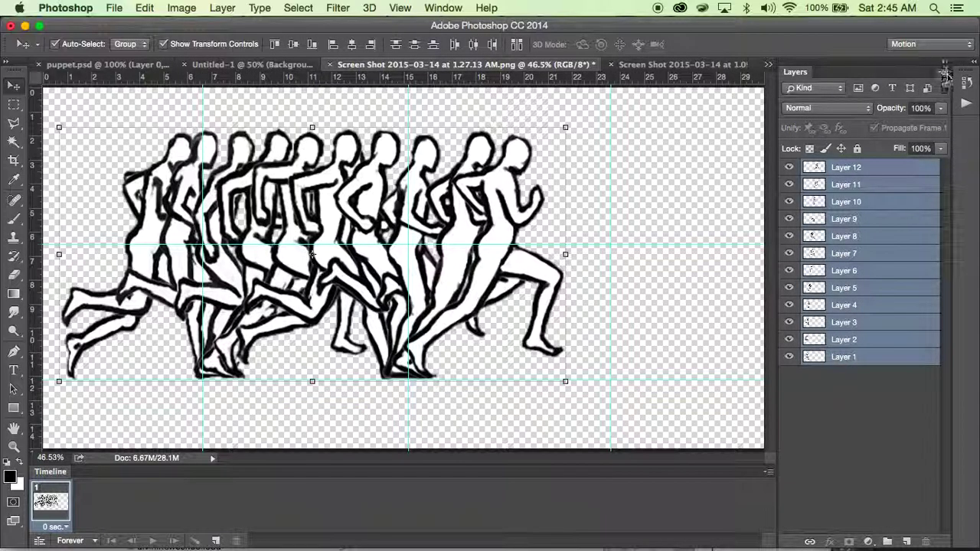
pyautogui.click(944, 74)
pyautogui.click(942, 76)
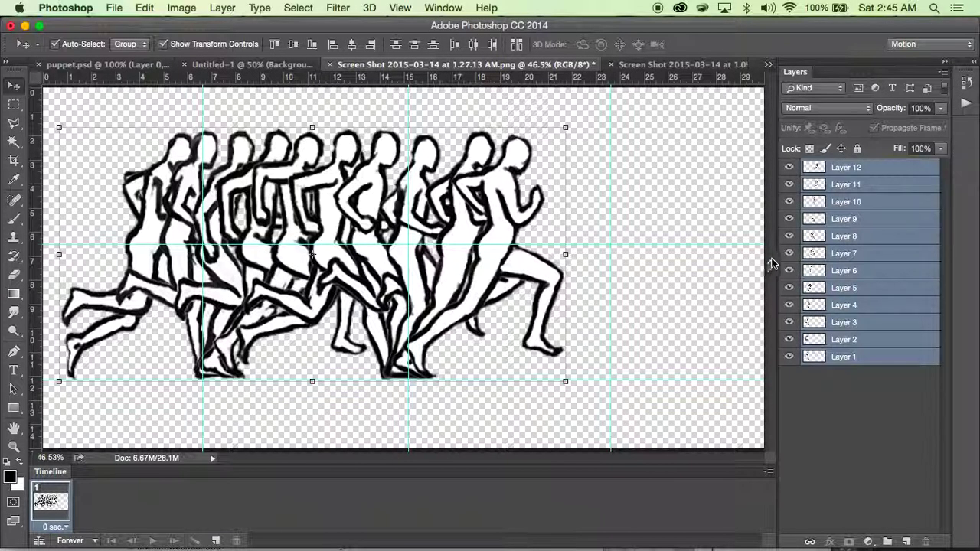
pyautogui.rightClick(858, 222)
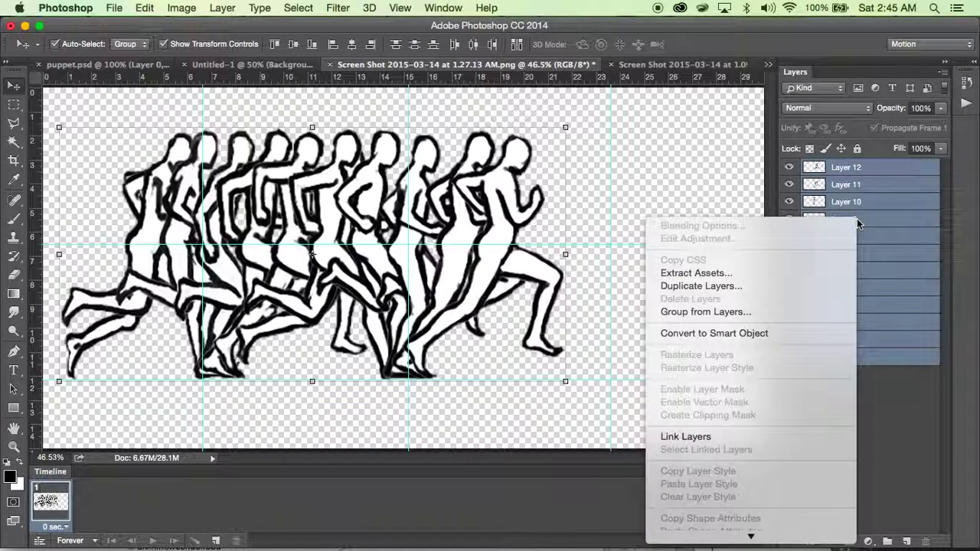
pyautogui.click(693, 311)
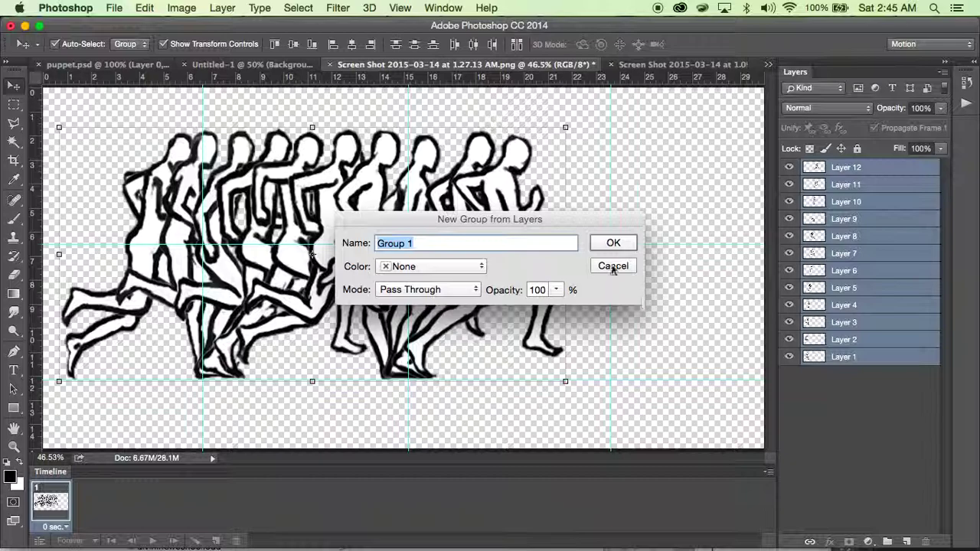
pyautogui.write('walk cycle')
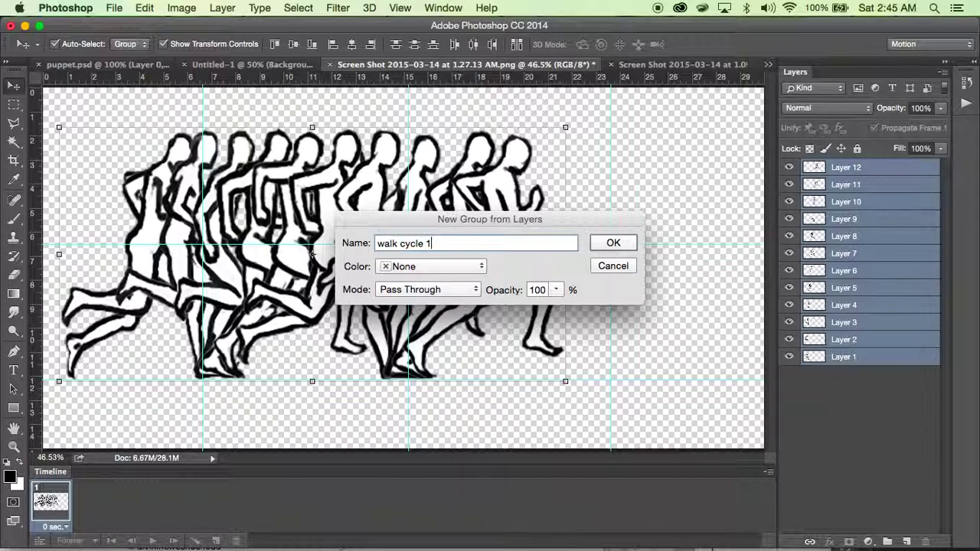
pyautogui.press('Return')
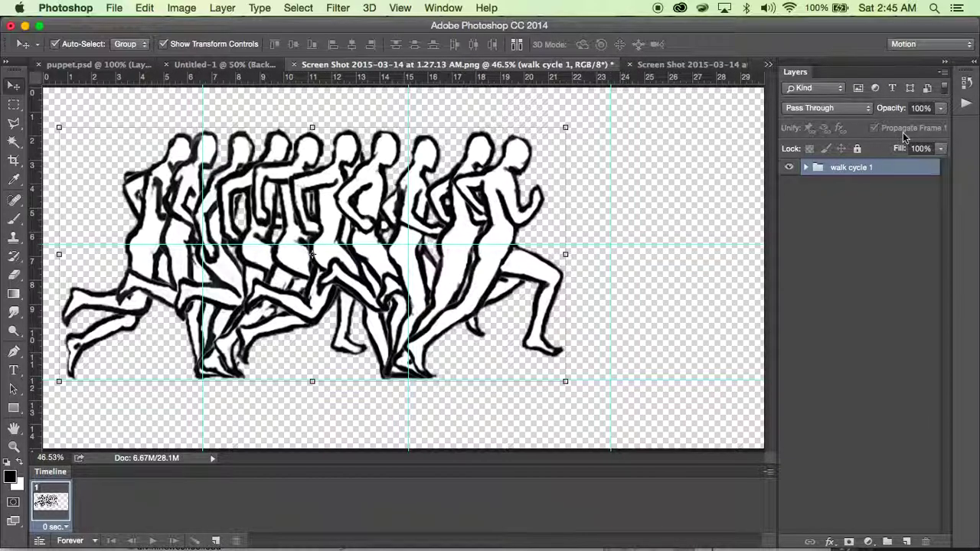
pyautogui.click(805, 166)
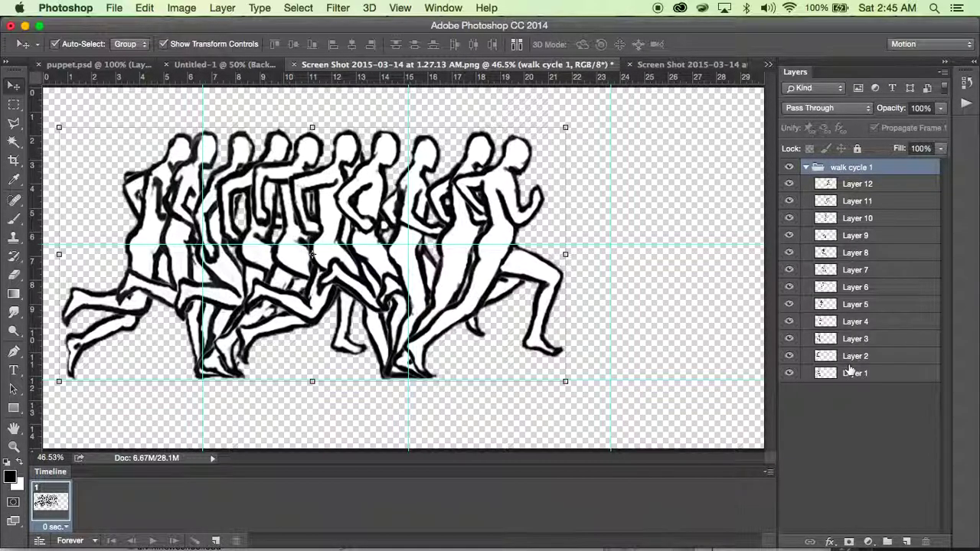
pyautogui.click(805, 167)
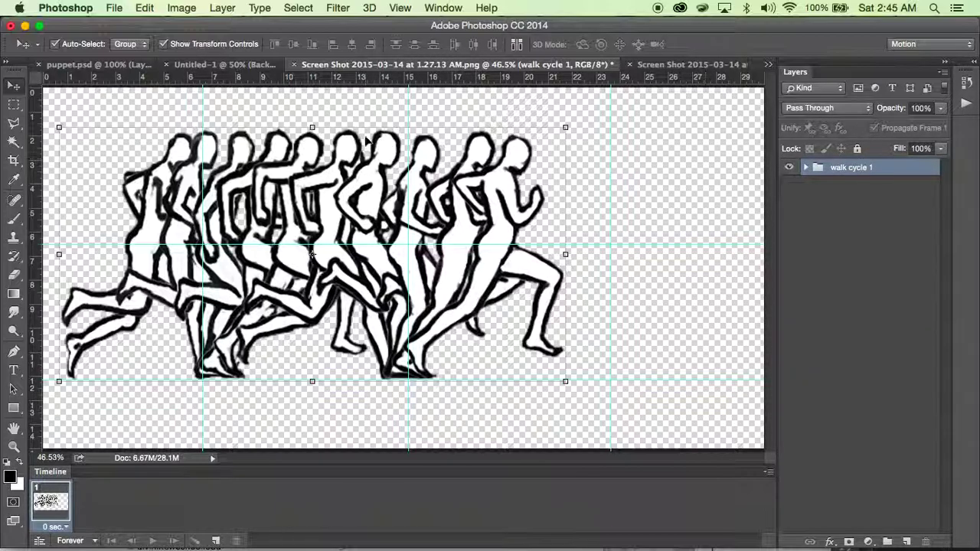
# Widen the canvas to 45 inches, anchored at its centre, and show the whole document.
pyautogui.click(654, 202)
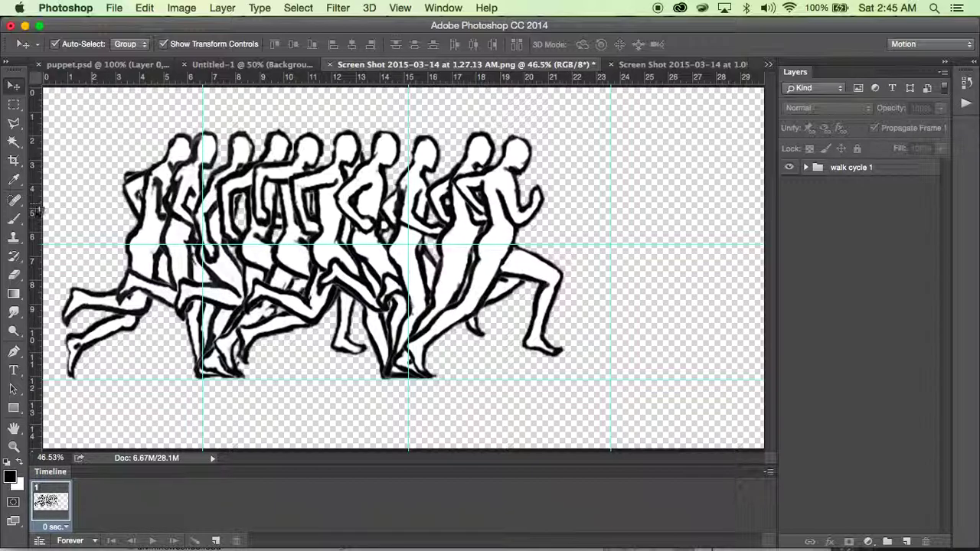
pyautogui.click(183, 7)
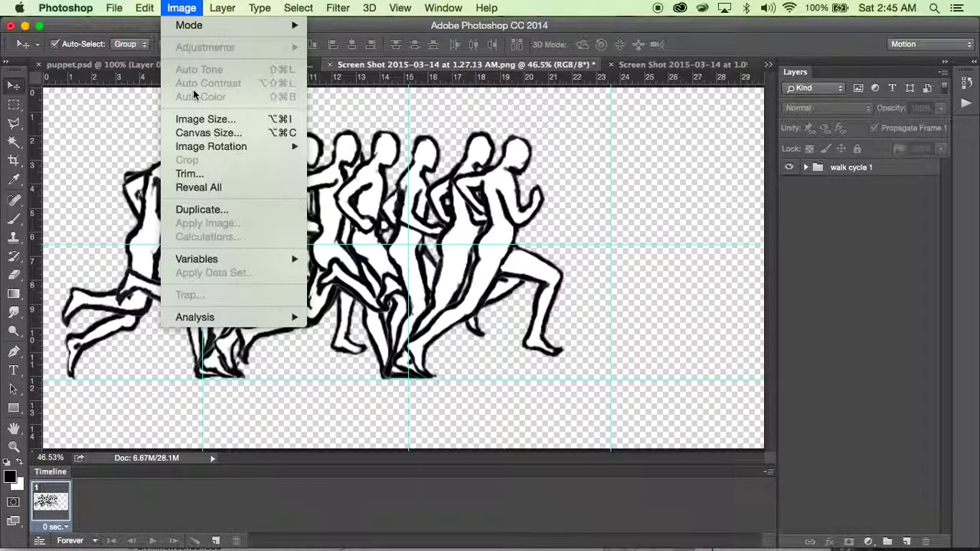
pyautogui.click(194, 132)
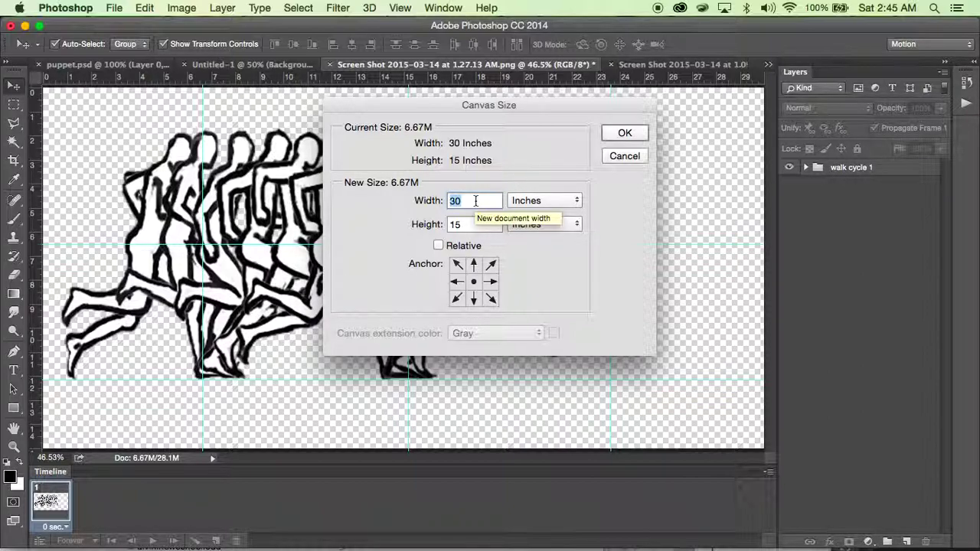
pyautogui.write('45')
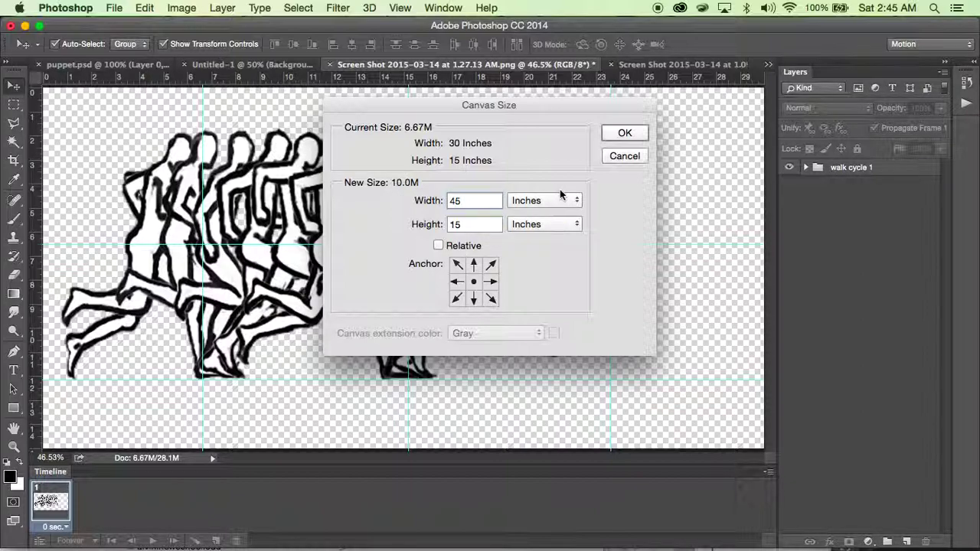
pyautogui.click(564, 198)
pyautogui.click(558, 127)
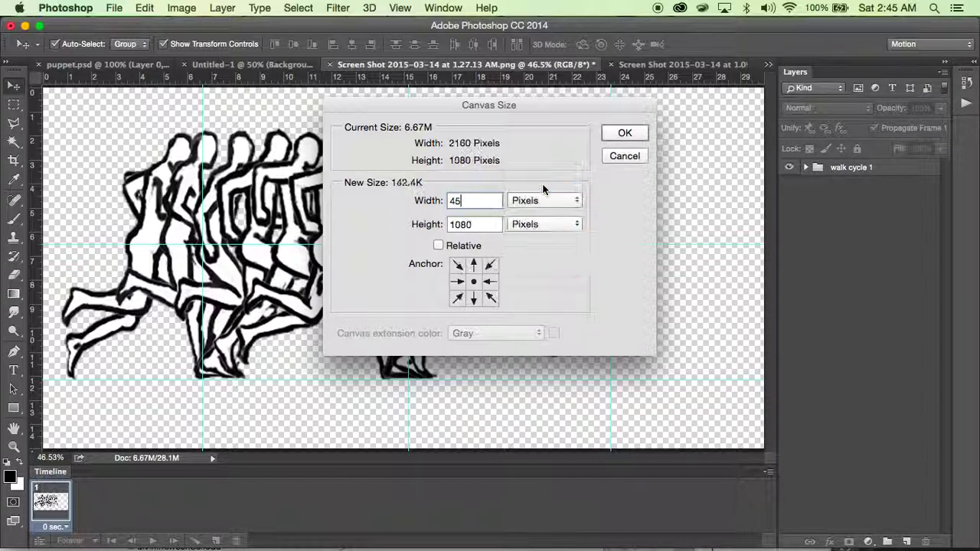
pyautogui.click(526, 202)
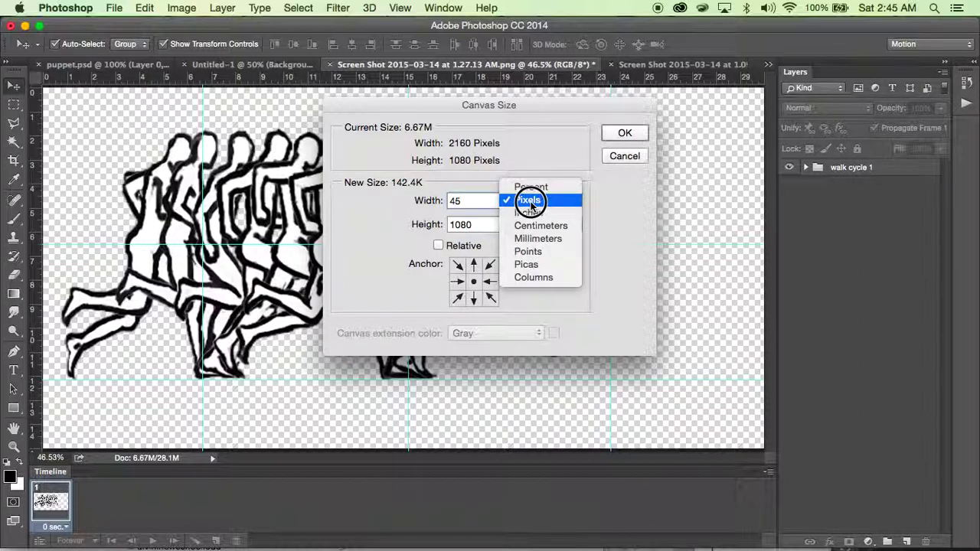
pyautogui.click(532, 214)
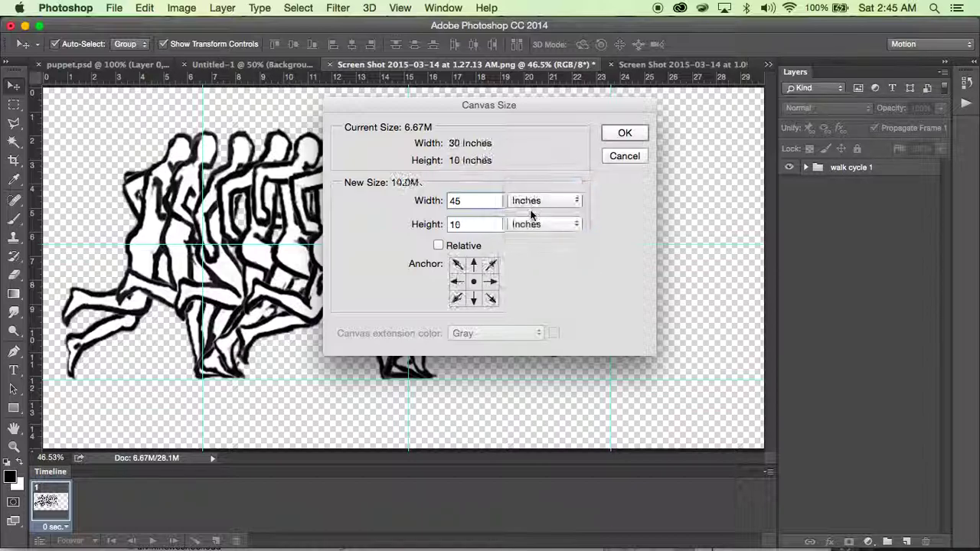
pyautogui.click(624, 134)
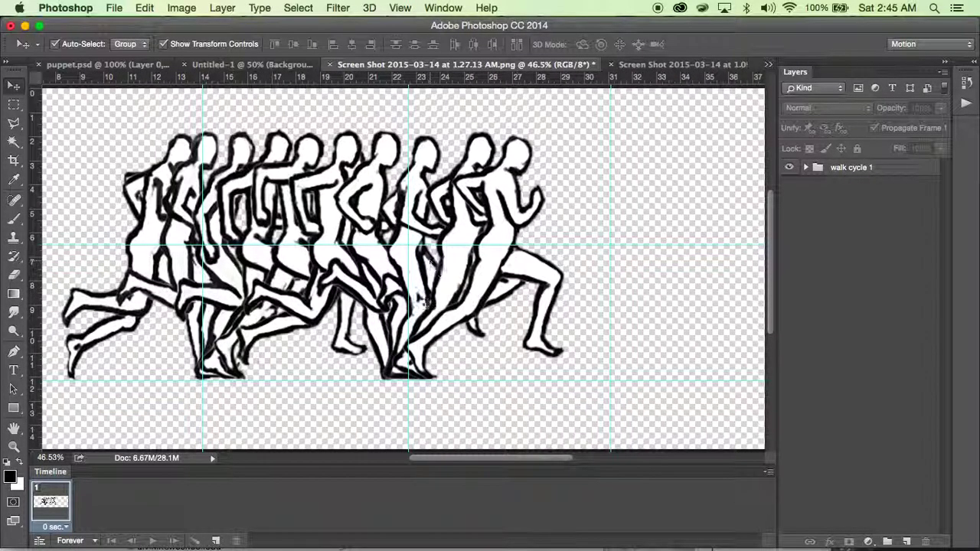
pyautogui.press('super+0')
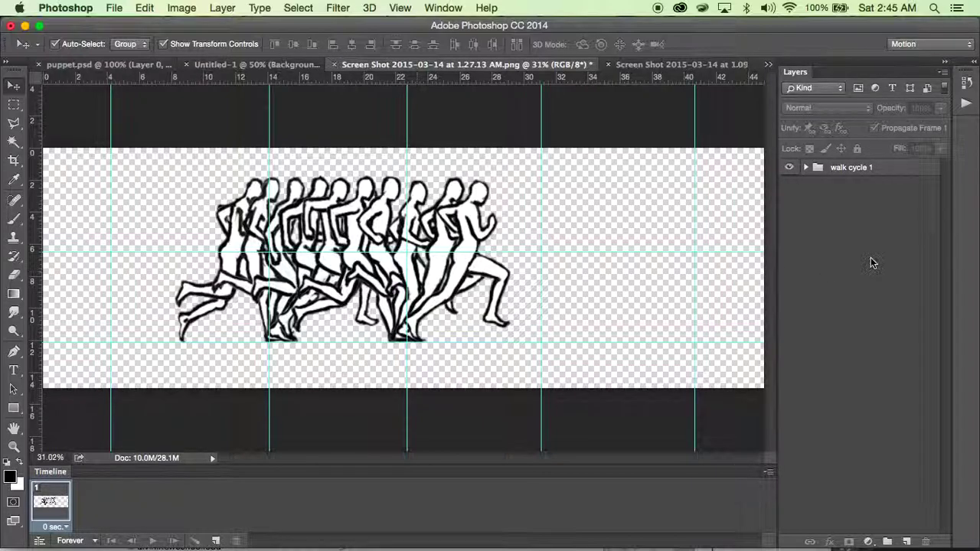
# Move the whole walk cycle 1 group back to the starting end of the widened canvas.
pyautogui.click(850, 170)
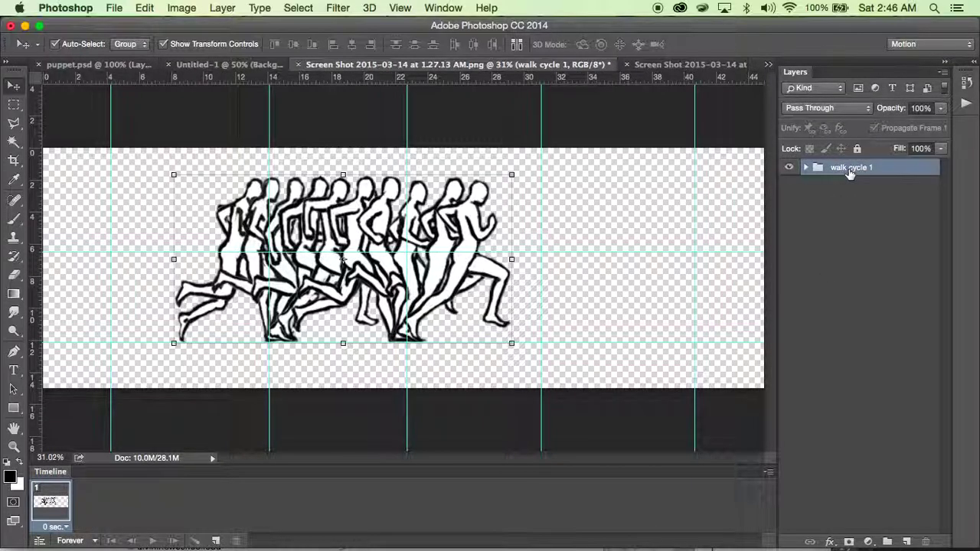
pyautogui.moveTo(468, 213); pyautogui.dragTo(345, 208)
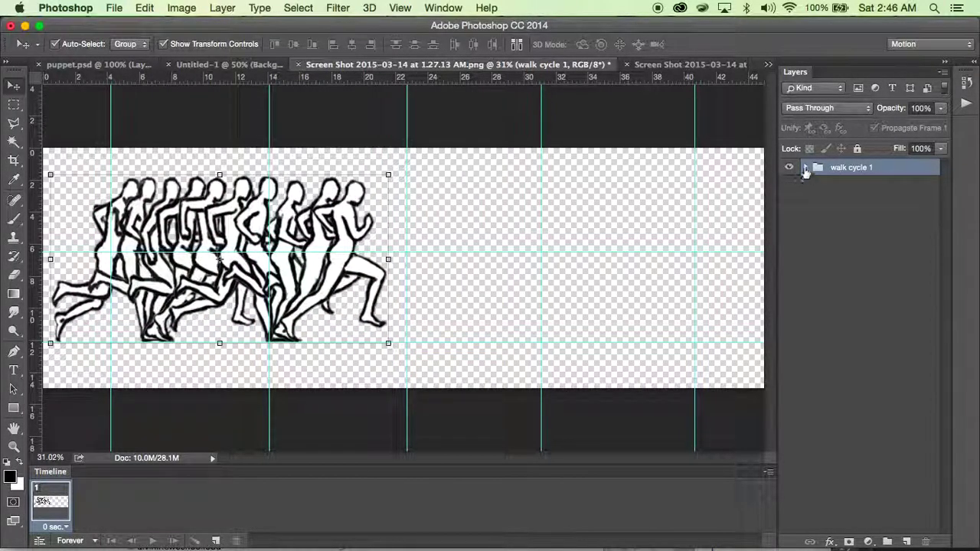
# Look through the layers inside the walk cycle 1 group, try moving from Layer 8, undo the move, and collapse the group.
pyautogui.click(805, 168)
pyautogui.click(839, 231)
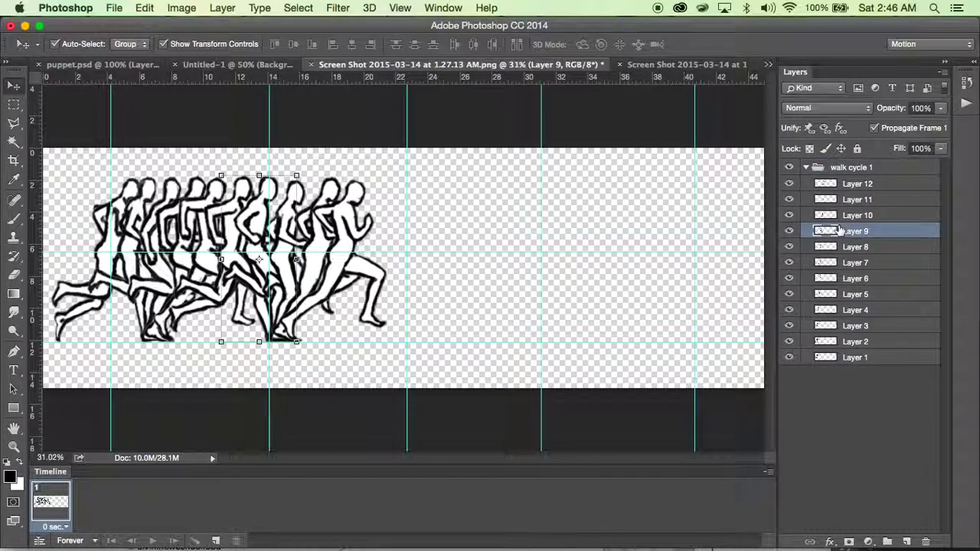
pyautogui.click(252, 223)
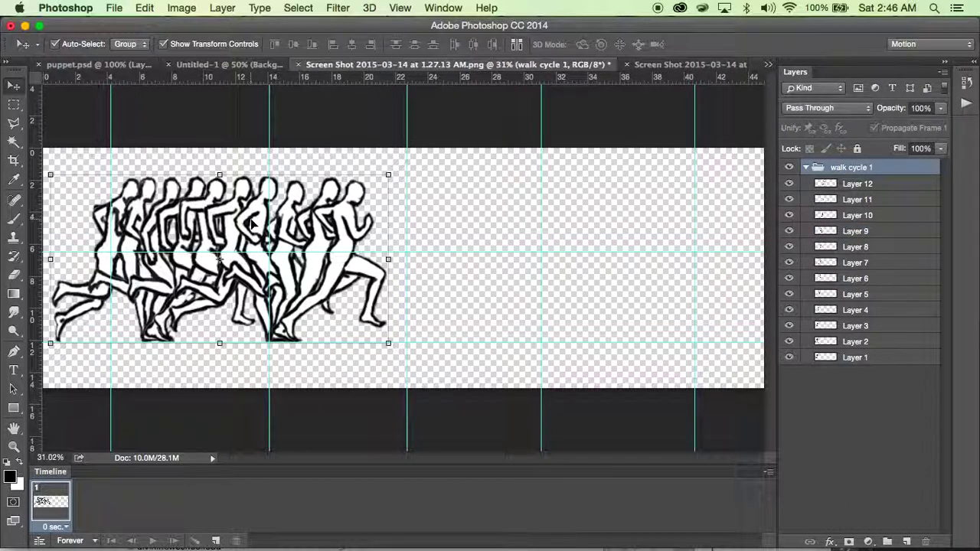
pyautogui.click(857, 247)
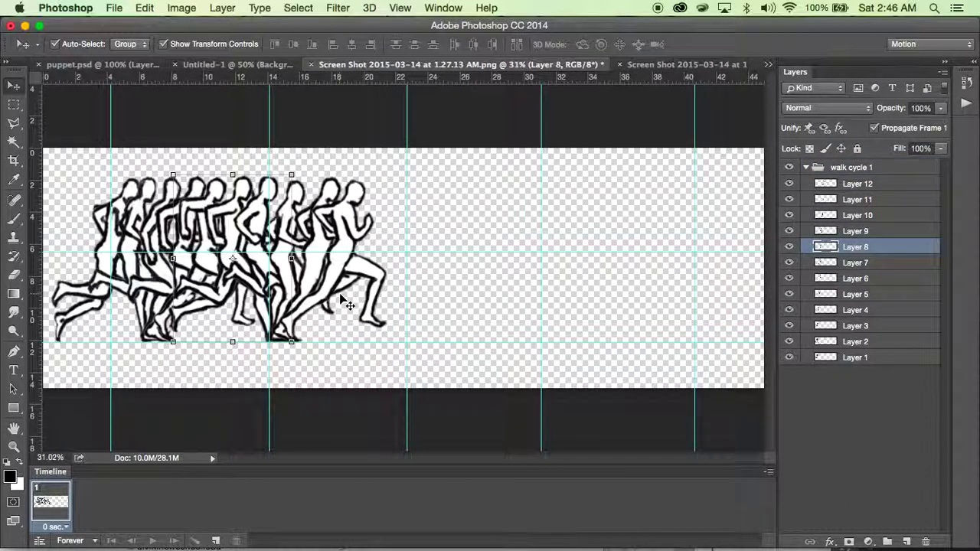
pyautogui.moveTo(220, 268); pyautogui.dragTo(274, 339)
pyautogui.press('super+z')
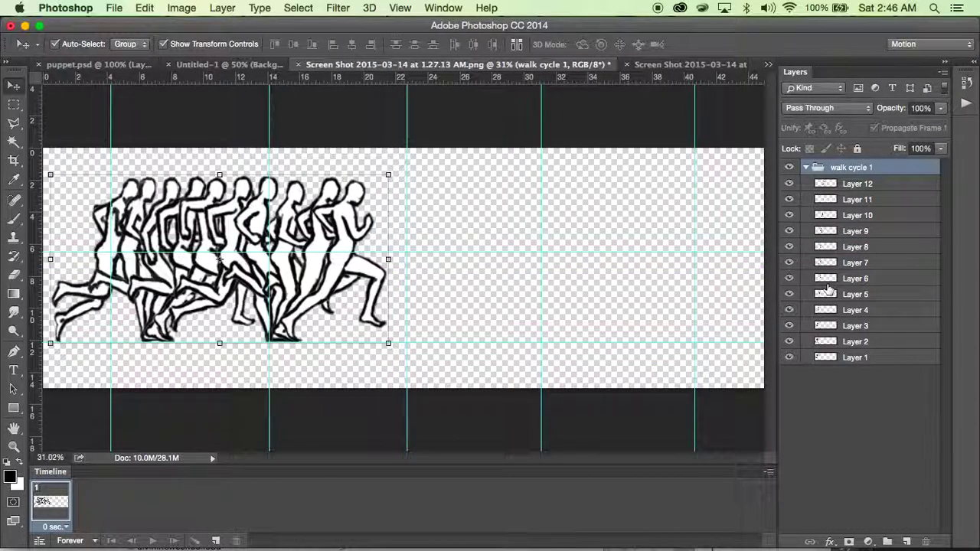
pyautogui.click(871, 186)
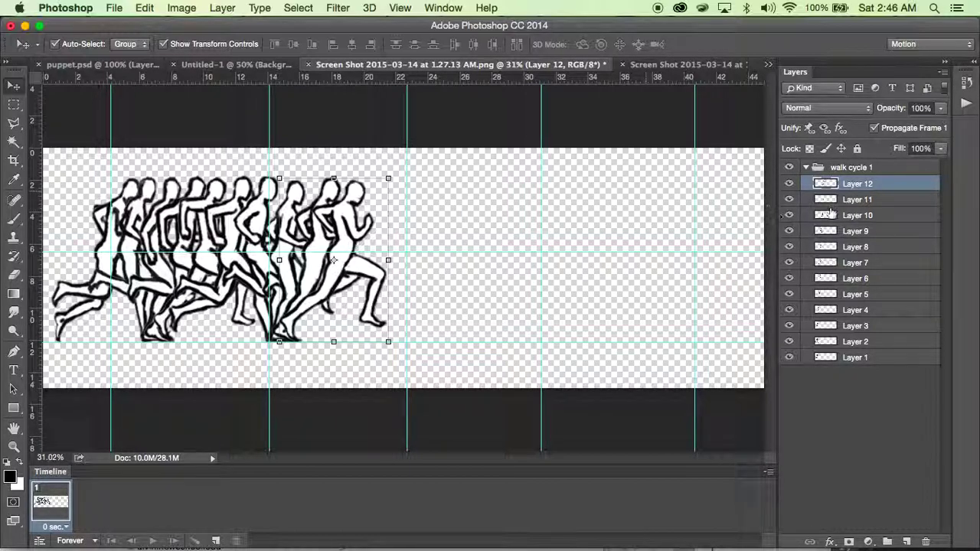
pyautogui.click(815, 167)
pyautogui.click(805, 167)
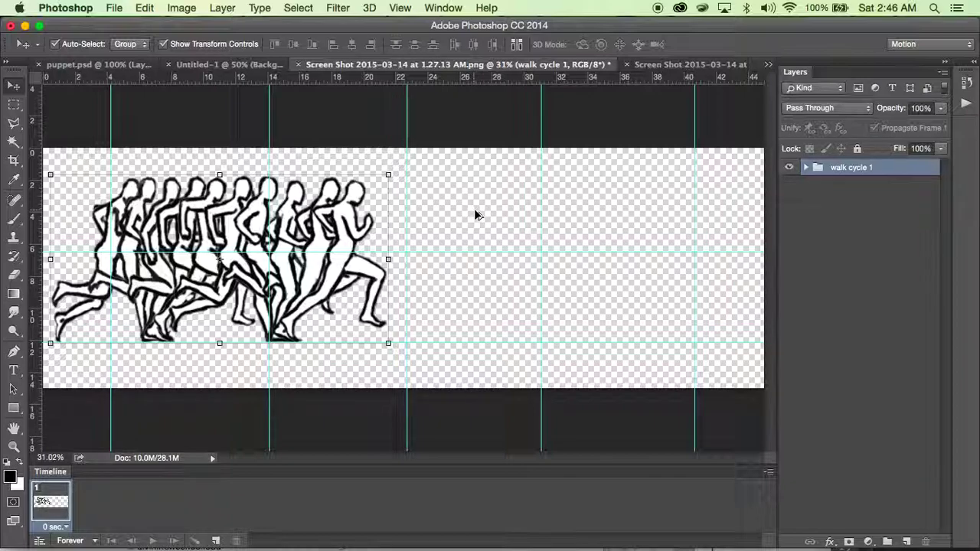
# Duplicate the walk cycle 1 group and place the copy so its first runner's rear foot meets the original's last planted foot.
pyautogui.click(942, 73)
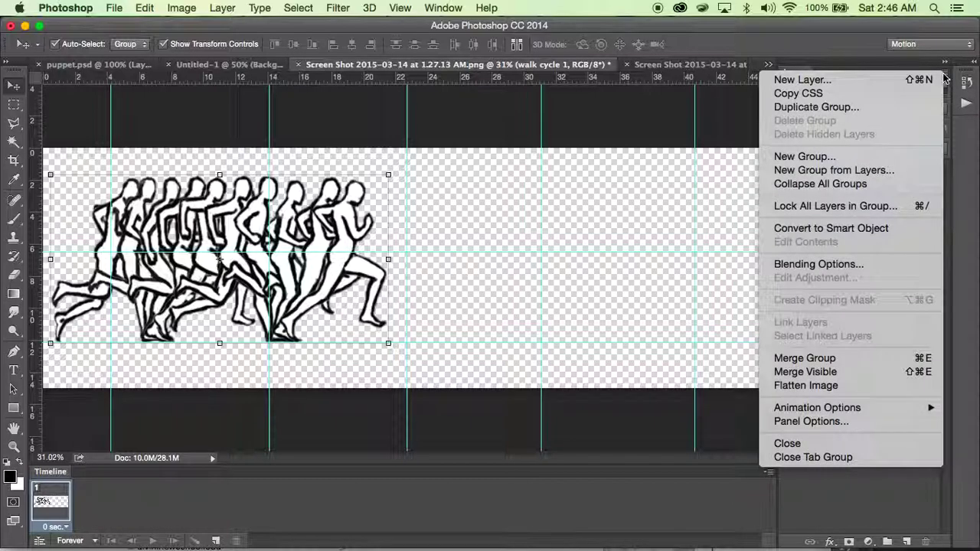
pyautogui.click(824, 108)
pyautogui.click(626, 222)
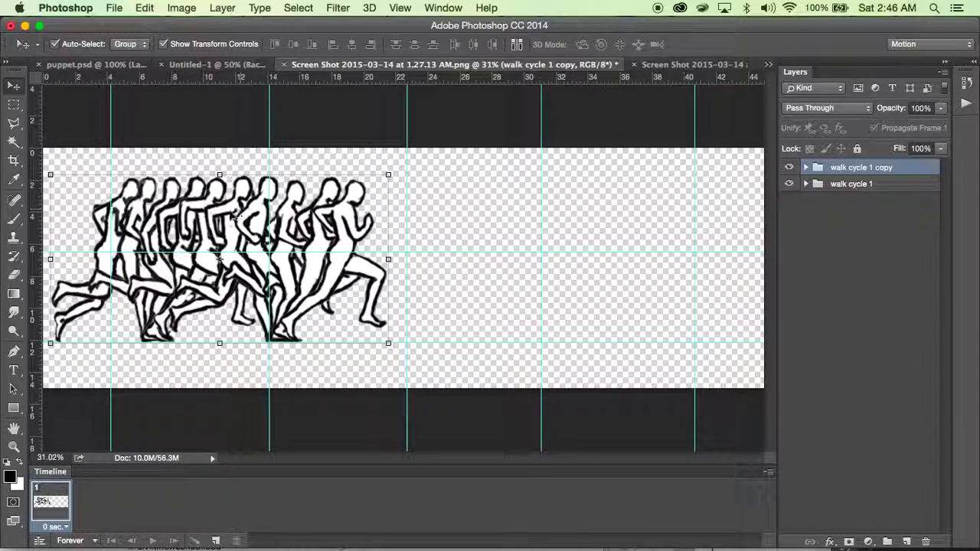
pyautogui.moveTo(227, 215); pyautogui.dragTo(606, 208)
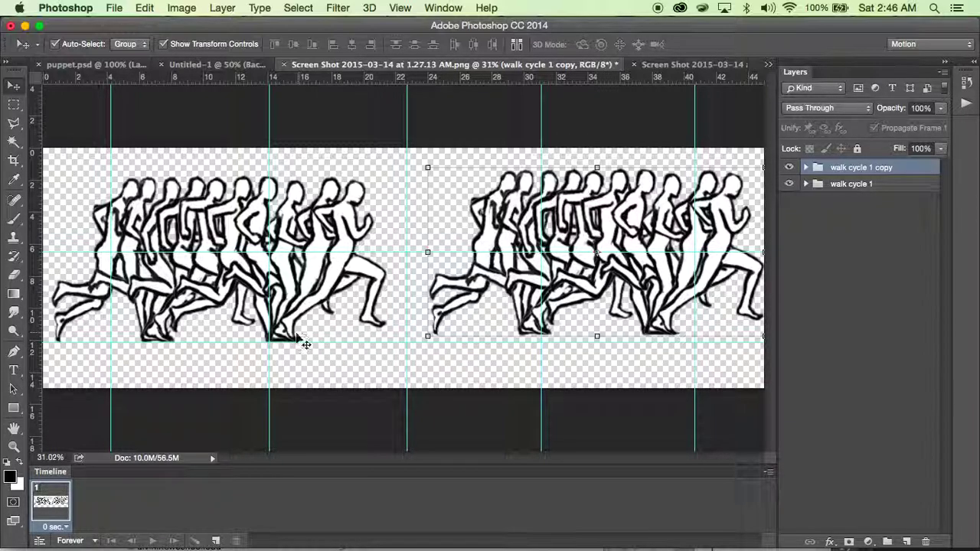
pyautogui.moveTo(589, 246); pyautogui.dragTo(441, 259)
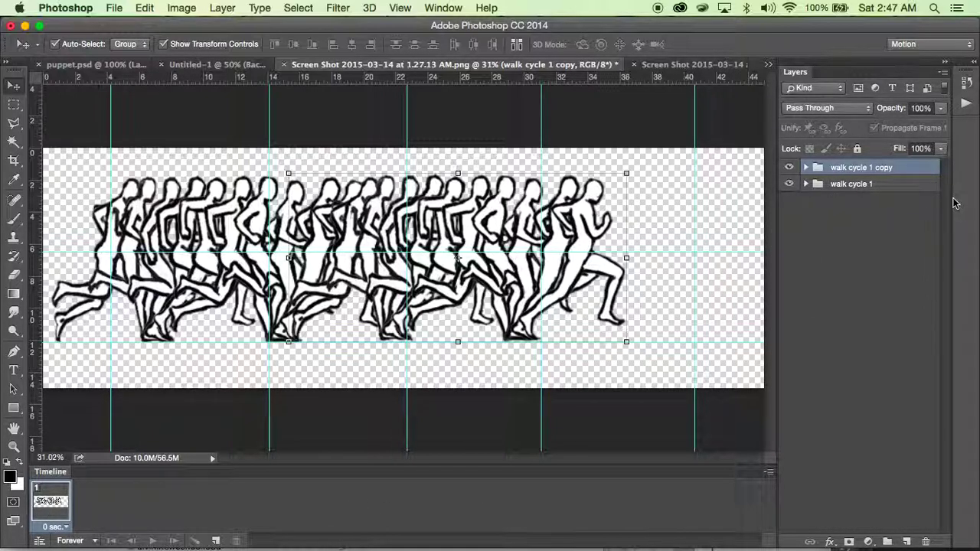
# Make animation frames from all the layers in both walk cycle groups and play the animation.
pyautogui.moveTo(856, 175)
pyautogui.mouseDown()
pyautogui.moveTo(853, 196)
pyautogui.moveTo(846, 170)
pyautogui.mouseUp()
pyautogui.click(768, 472)
pyautogui.click(681, 391)
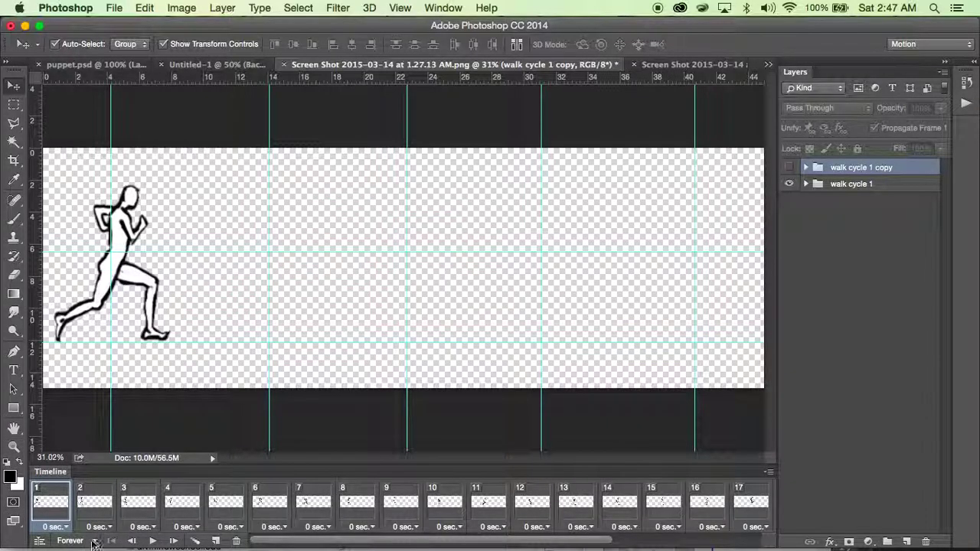
pyautogui.click(154, 541)
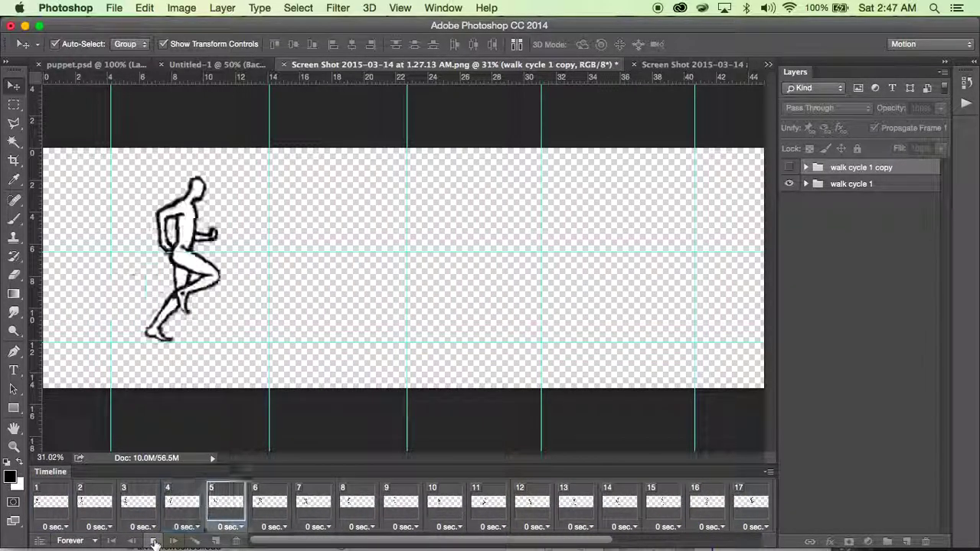
# Set the delay of all 24 frames to 0.2 seconds and play the run across the canvas.
pyautogui.click(47, 504)
pyautogui.hscroll(5, 622, 503)
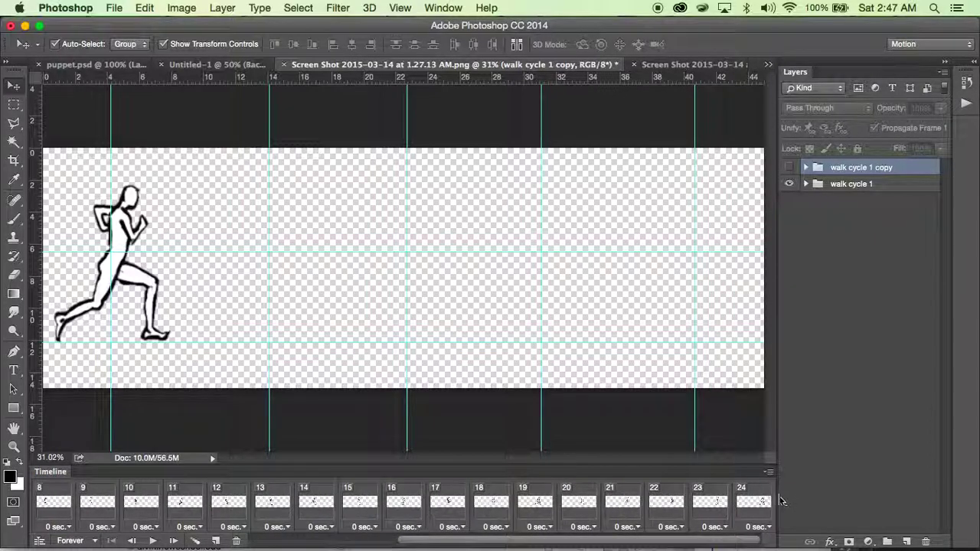
pyautogui.keyDown('shift'); pyautogui.click(753, 503); pyautogui.keyUp('shift')
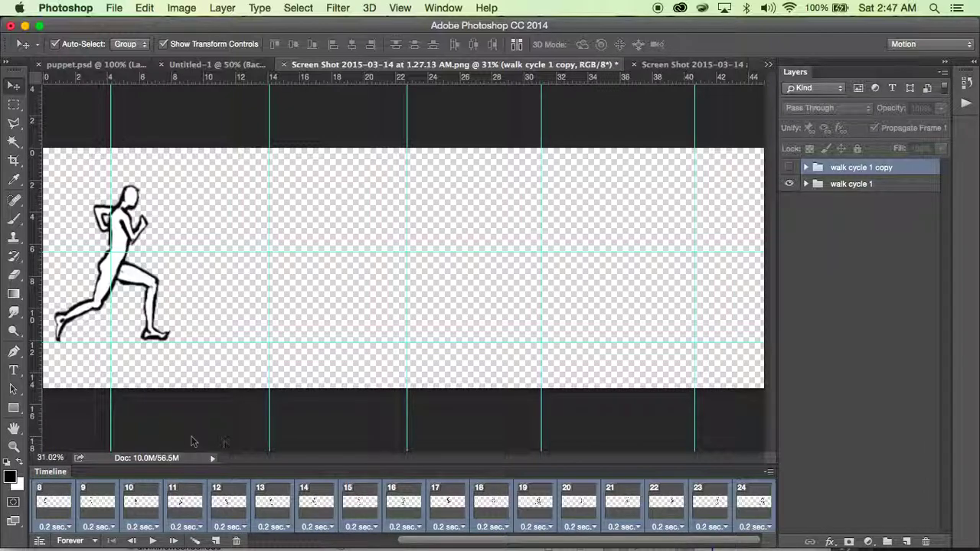
pyautogui.click(291, 426)
pyautogui.press('space')
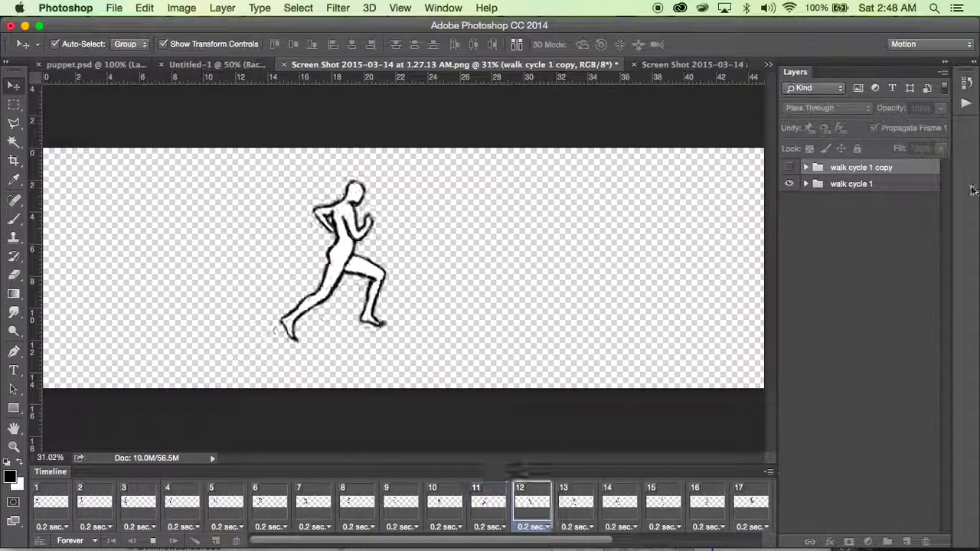
pyautogui.moveTo(68, 539)
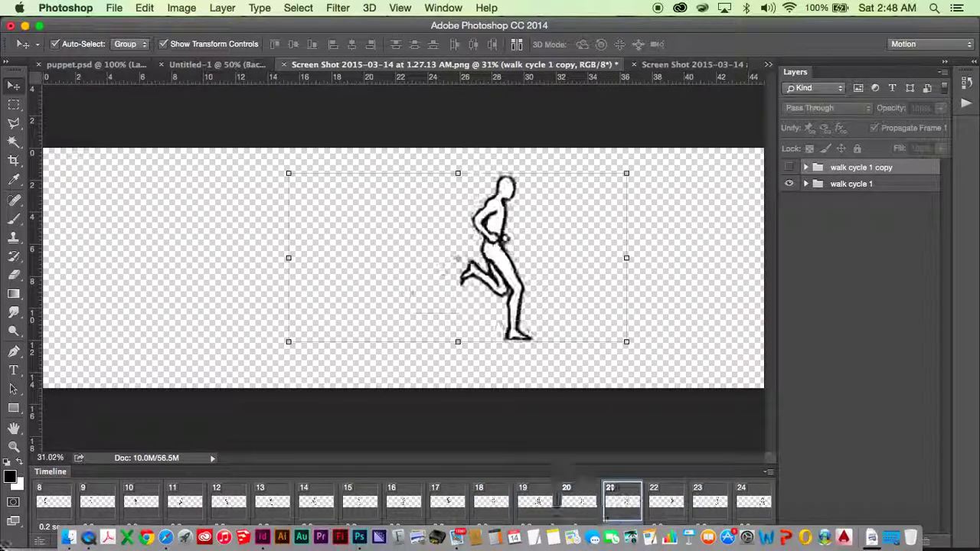
pyautogui.click(90, 538)
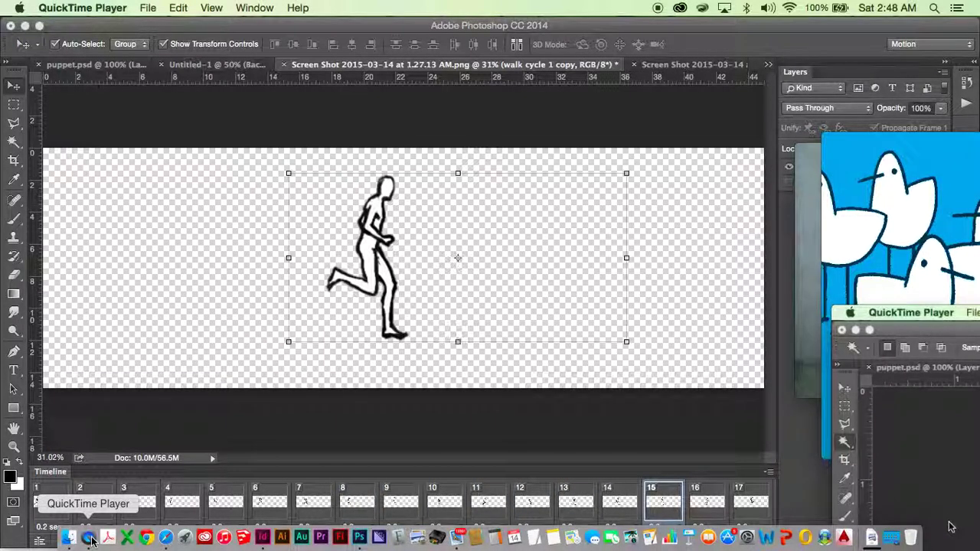